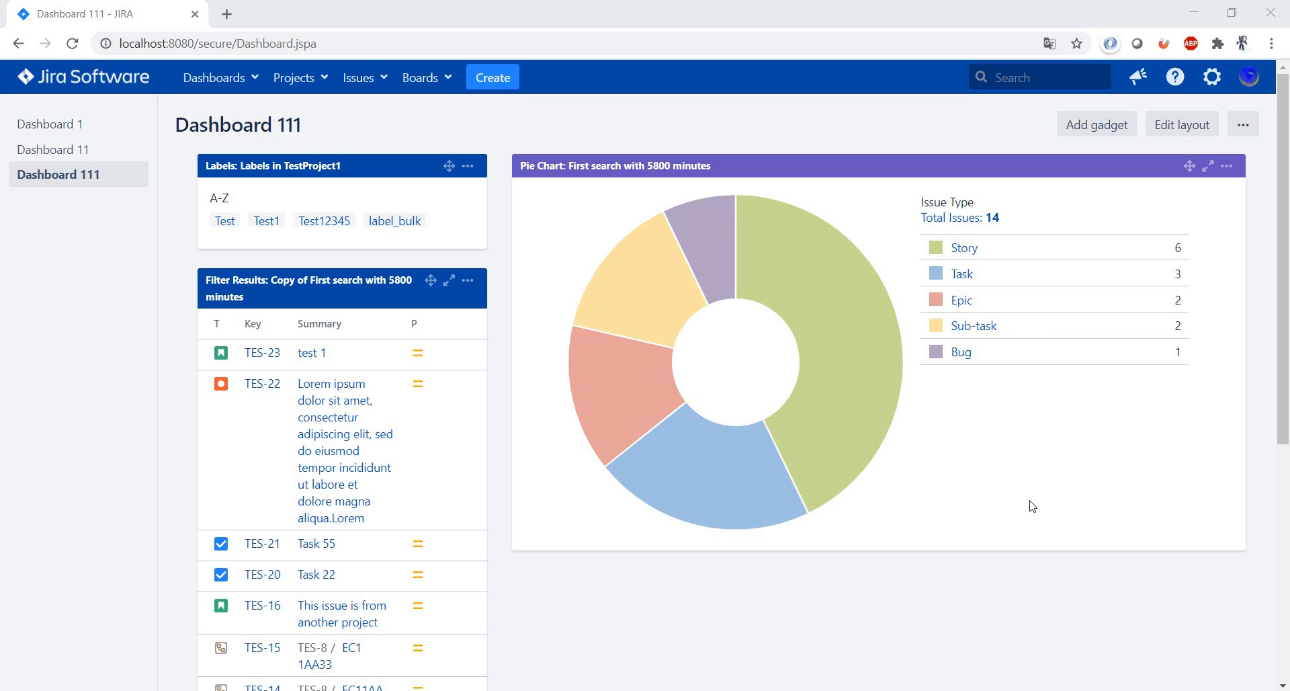
- Open the form for creating a new issue and look through its fields
{"action": "left_click", "coordinate": [501, 84]}
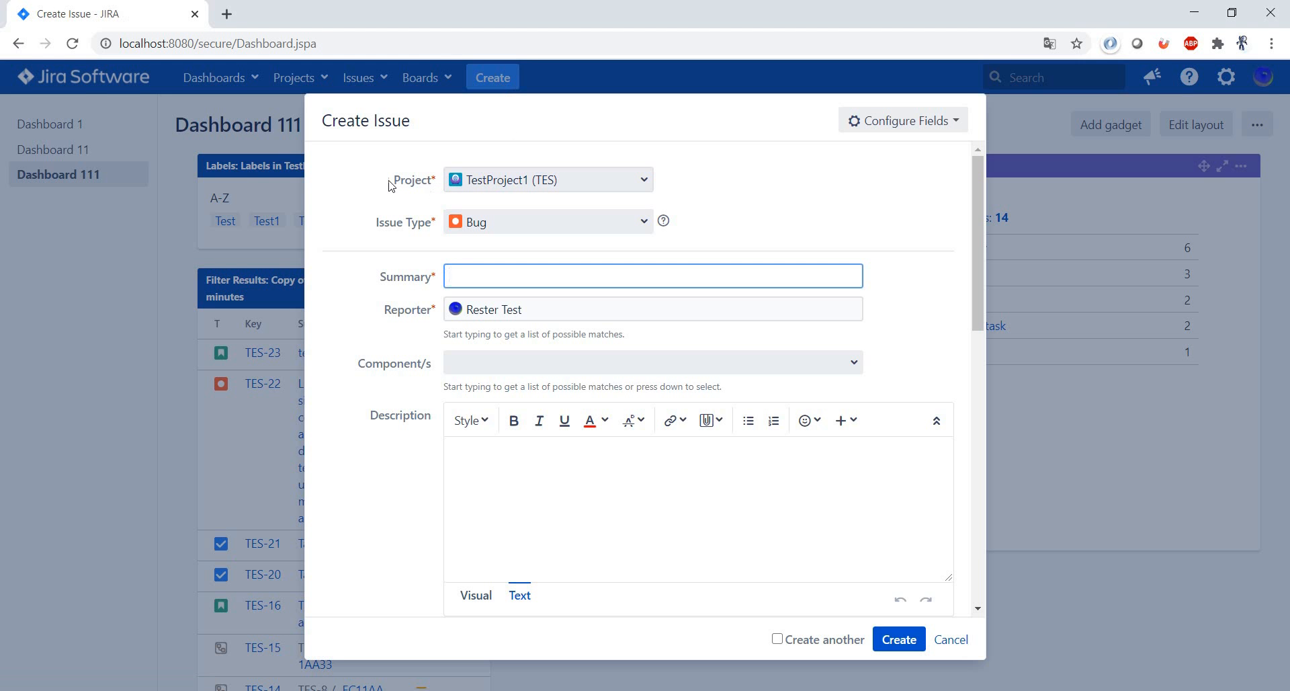
{"action": "left_click_drag", "start_coordinate": [390, 185], "coordinate": [638, 185]}
{"action": "left_click", "coordinate": [799, 187]}
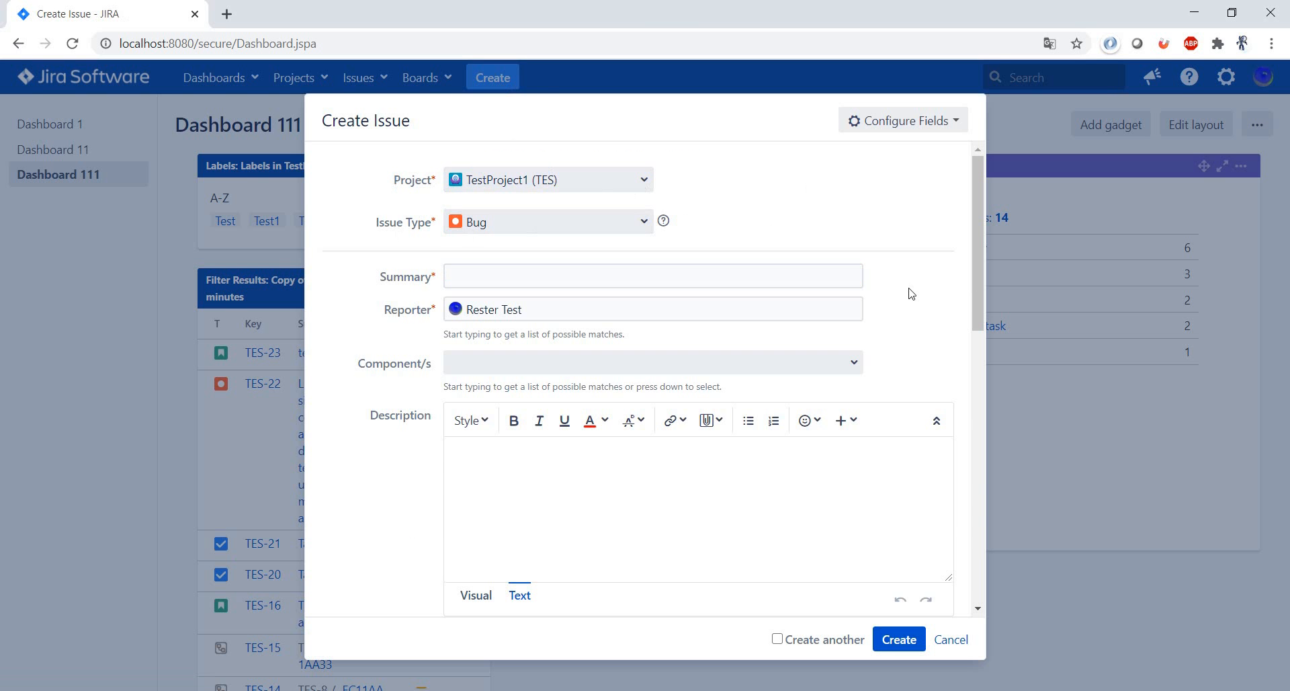
{"action": "scroll", "coordinate": [911, 293], "scroll_direction": "down", "scroll_amount": 10}
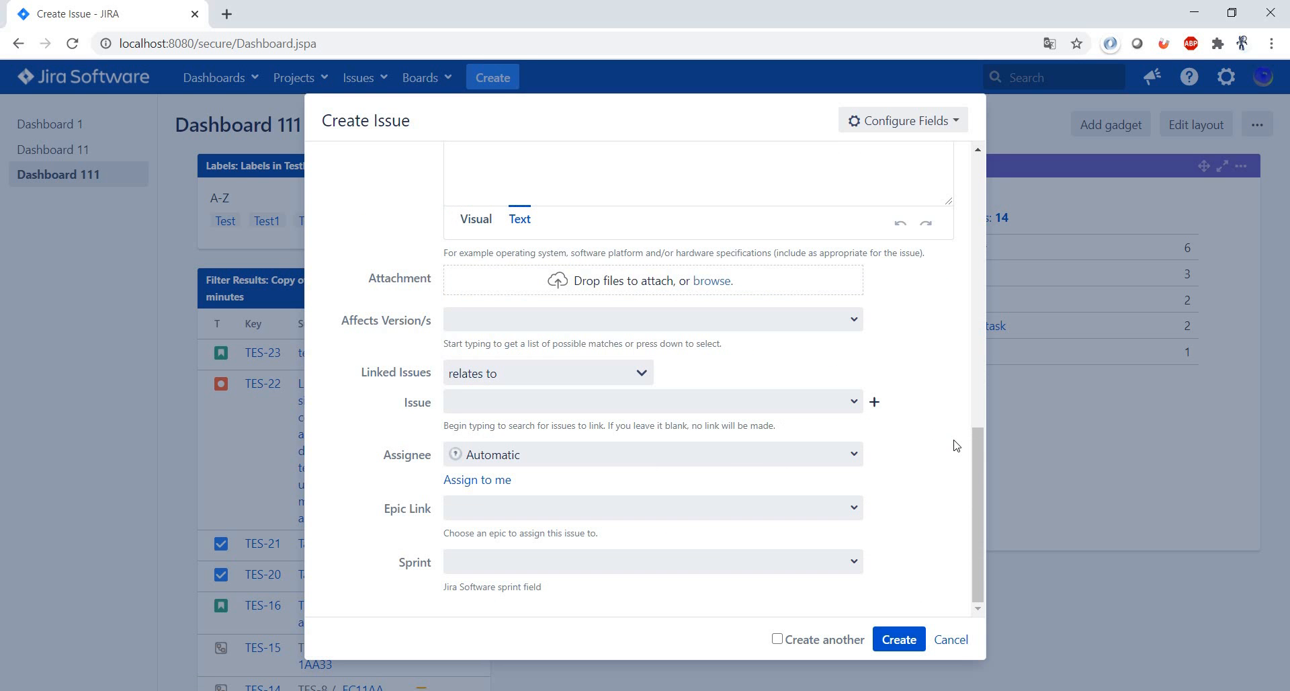
{"action": "scroll", "coordinate": [956, 445], "scroll_direction": "up", "scroll_amount": 10}
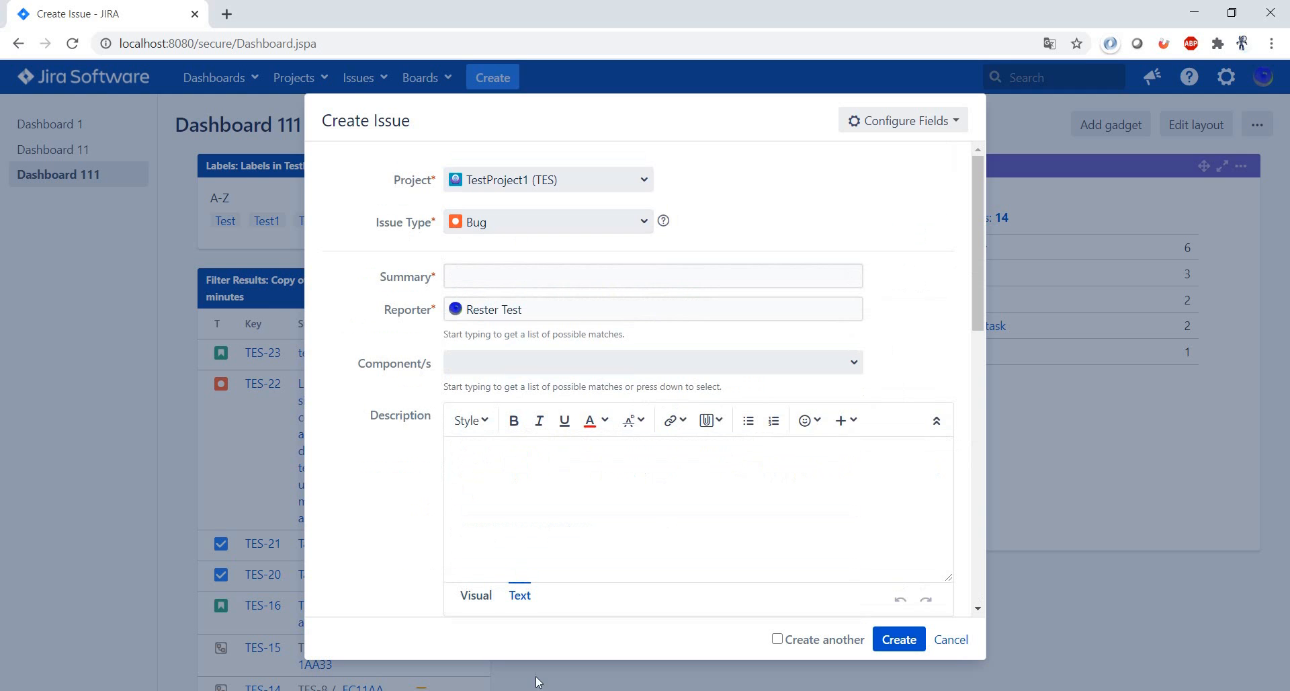
- Copy the bug name text from the SAMPLE BUG REPORT file in Sublime Text into the Jira issue's Summary
{"action": "key", "text": "alt+Tab"}
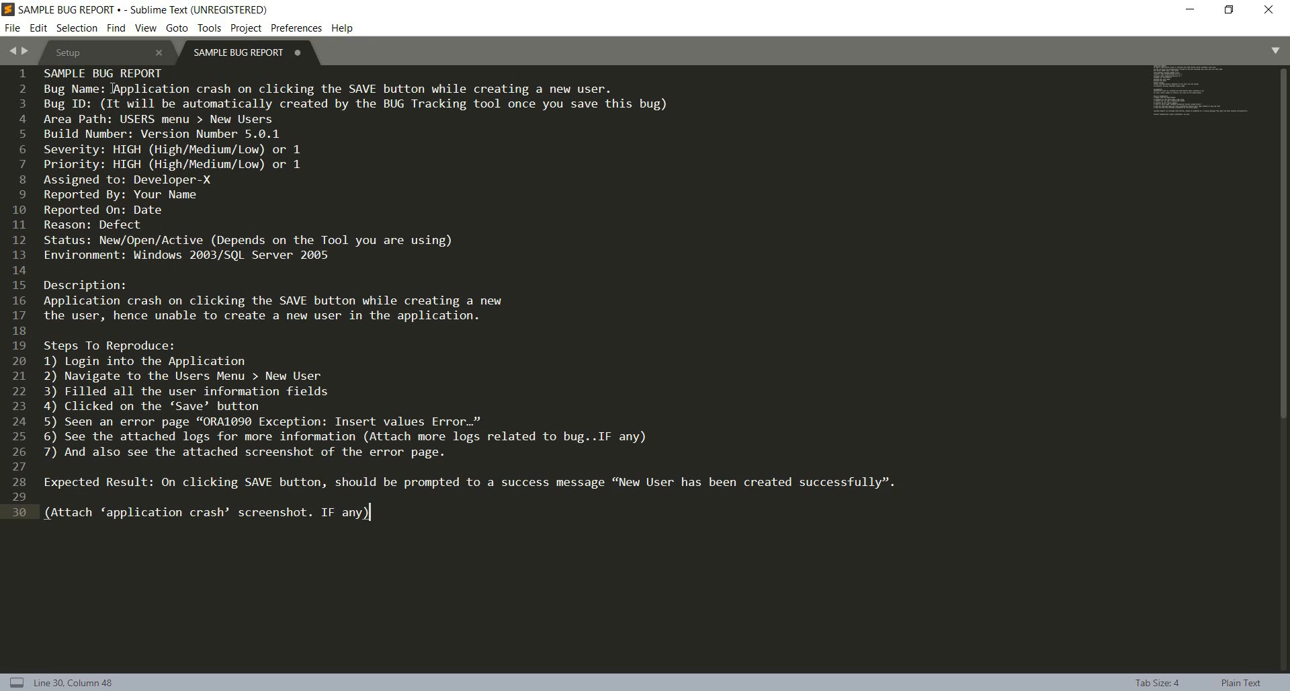
{"action": "left_click_drag", "start_coordinate": [112, 89], "coordinate": [612, 90]}
{"action": "key", "text": "ctrl+c"}
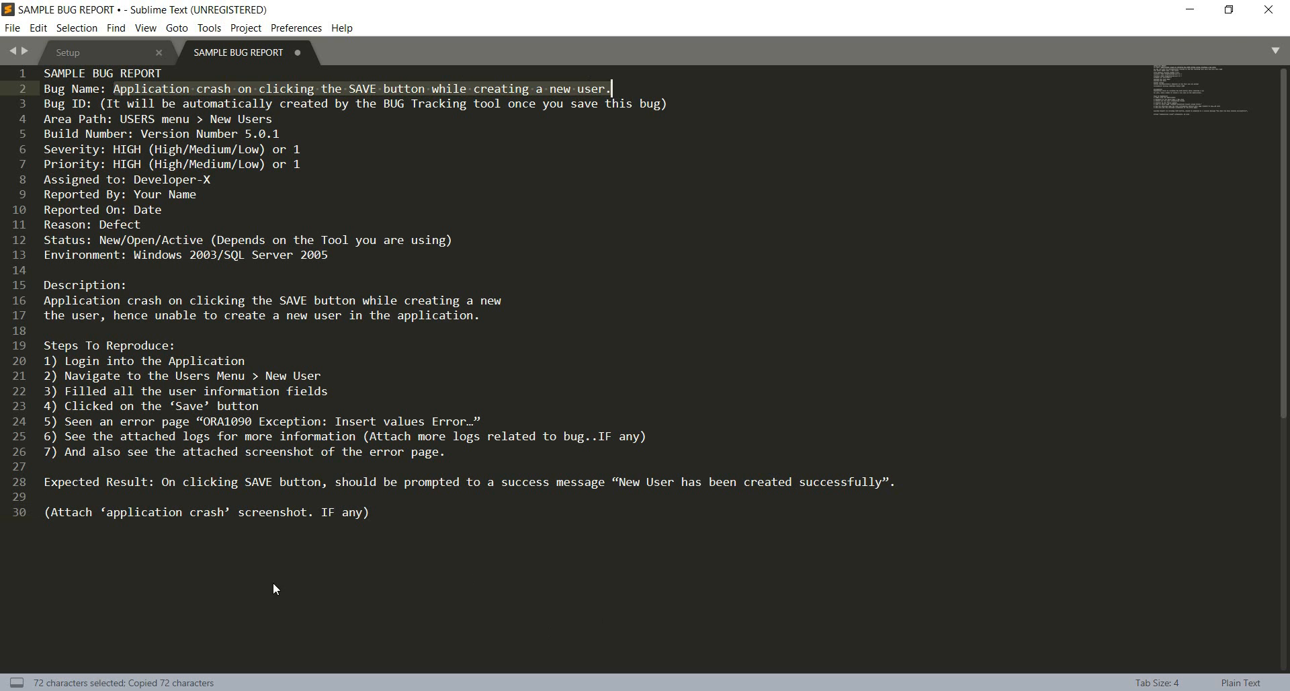
{"action": "key", "text": "alt+Tab"}
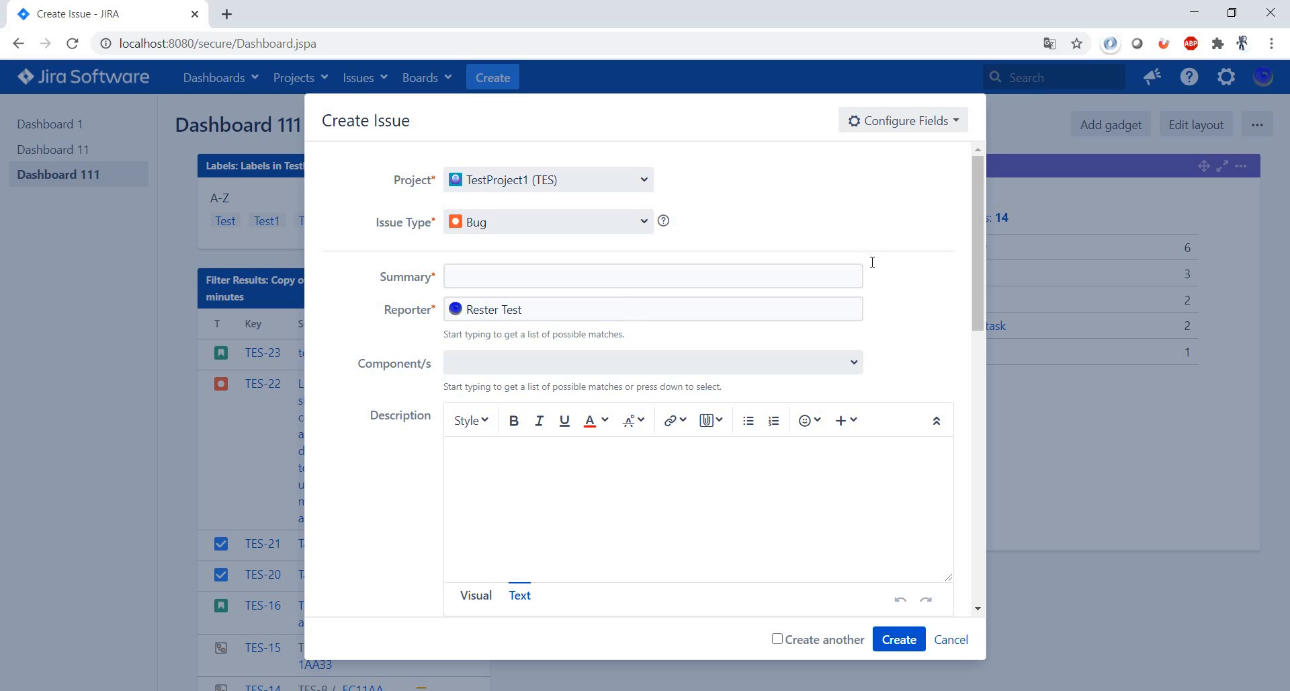
{"action": "left_click", "coordinate": [858, 276]}
{"action": "key", "text": "ctrl+v"}
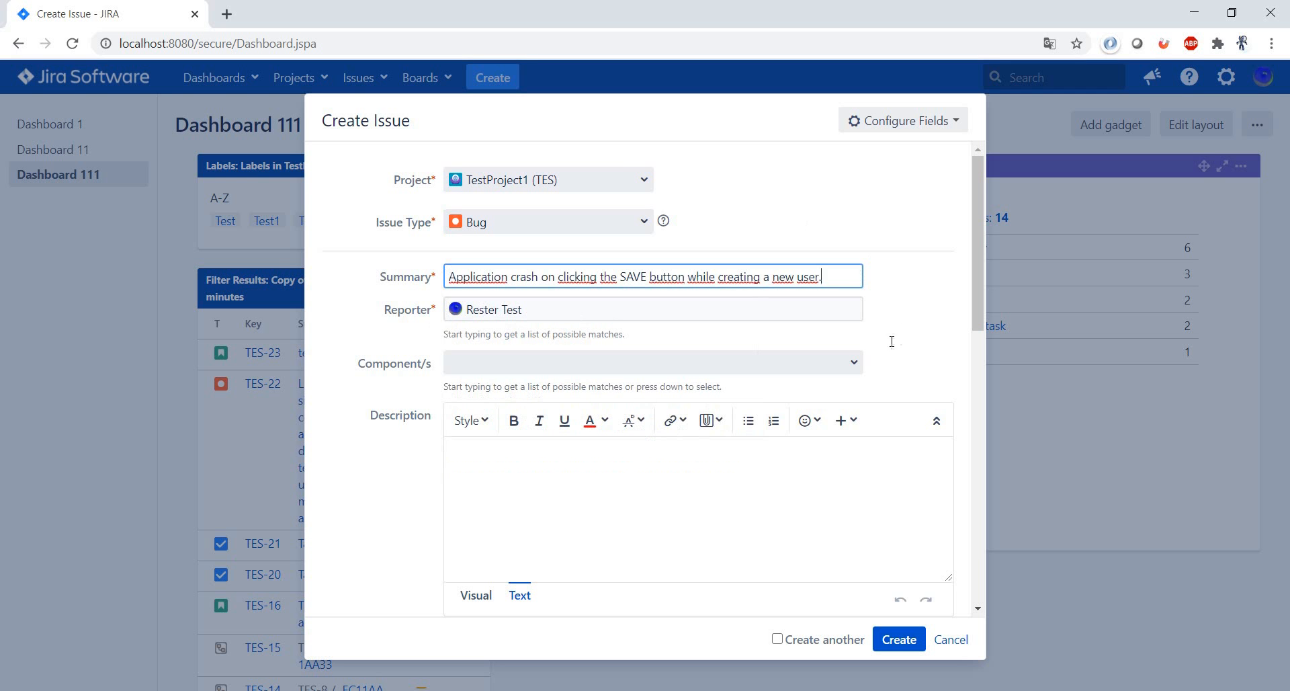
- Set the issue's component to Send message
{"action": "left_click", "coordinate": [853, 363]}
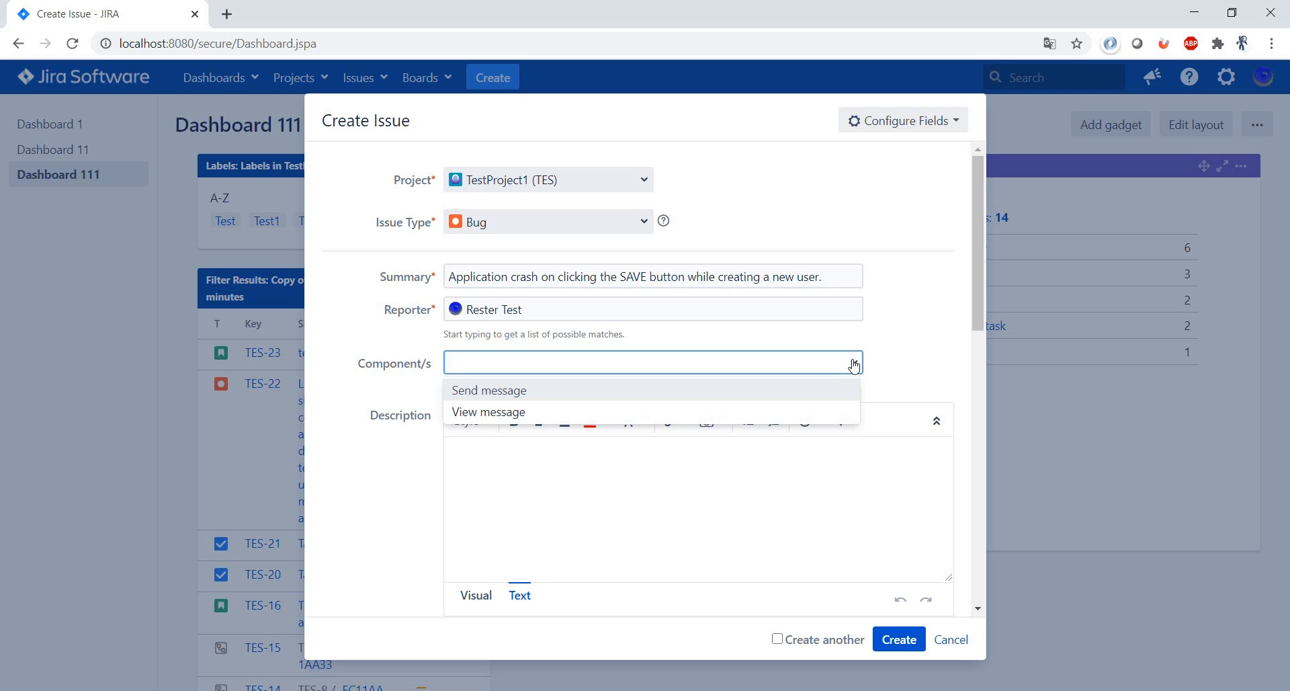
{"action": "left_click", "coordinate": [739, 394]}
{"action": "left_click", "coordinate": [924, 340]}
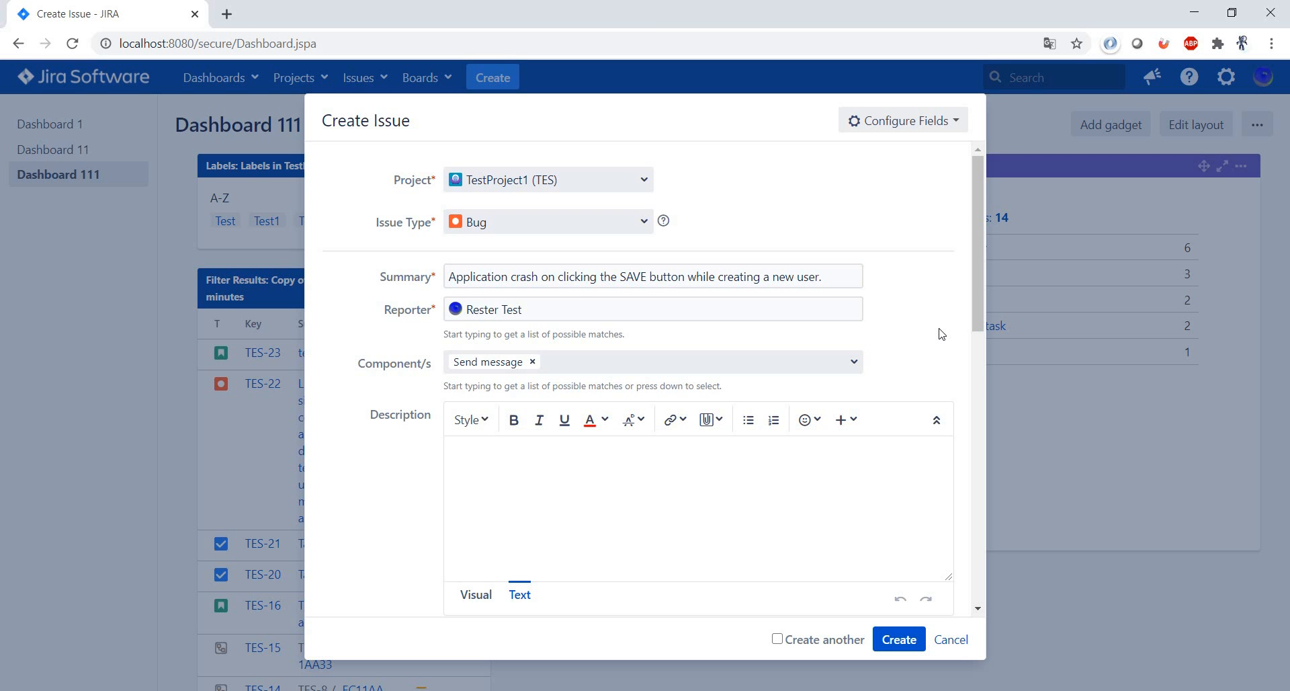
- Fill the issue's Description with the "Steps To Reproduce" section, steps 1 to 7, copied from the sample bug report in Sublime Text
{"action": "scroll", "coordinate": [941, 334], "scroll_direction": "down", "scroll_amount": 3}
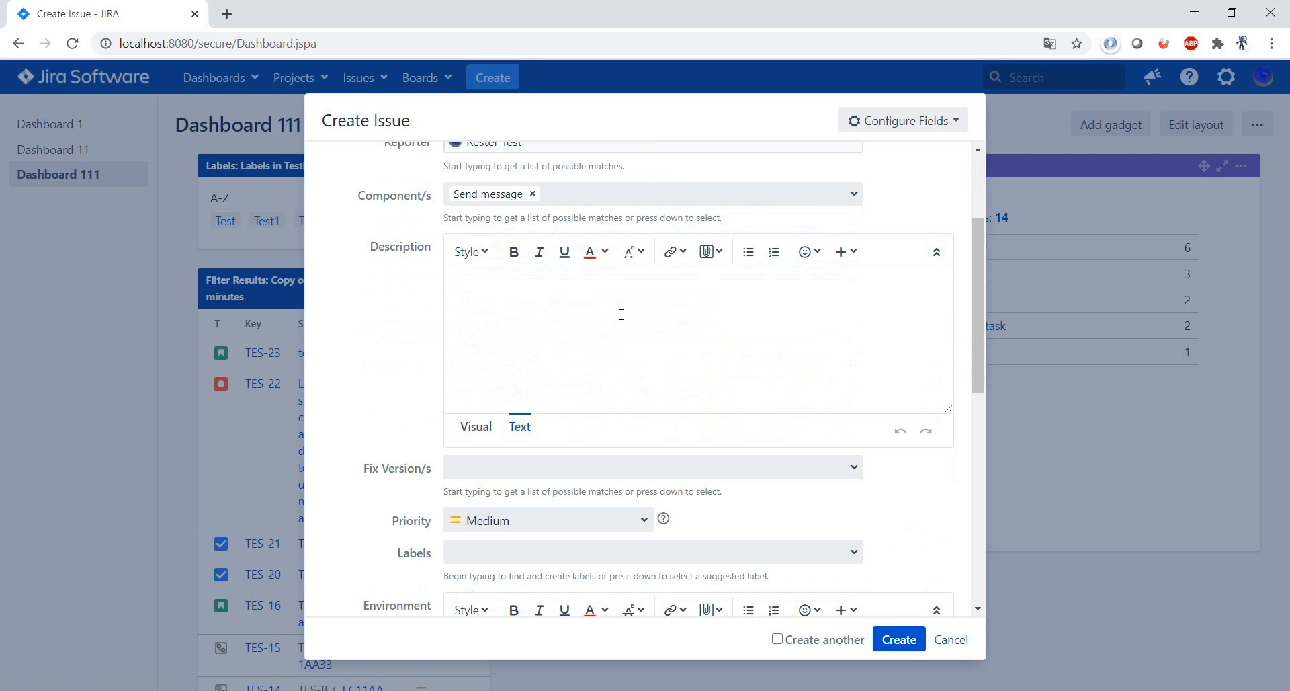
{"action": "key", "text": "ctrl+v"}
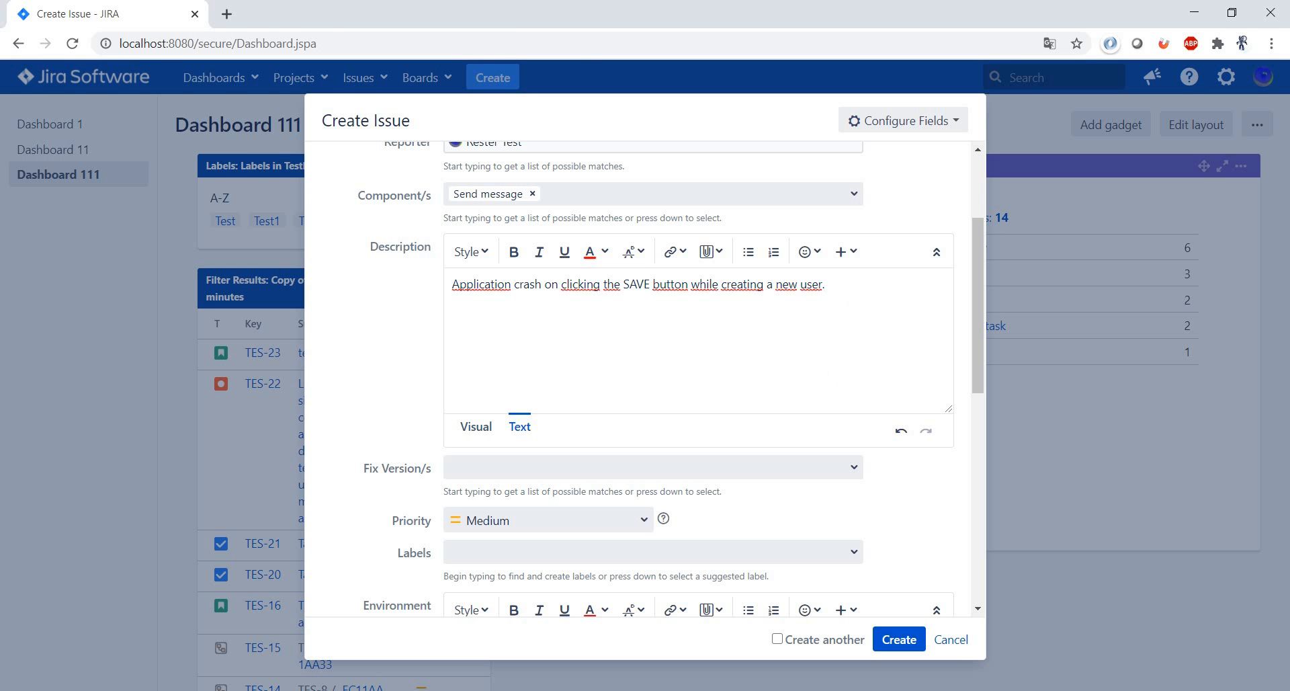
{"action": "key", "text": "alt+Tab"}
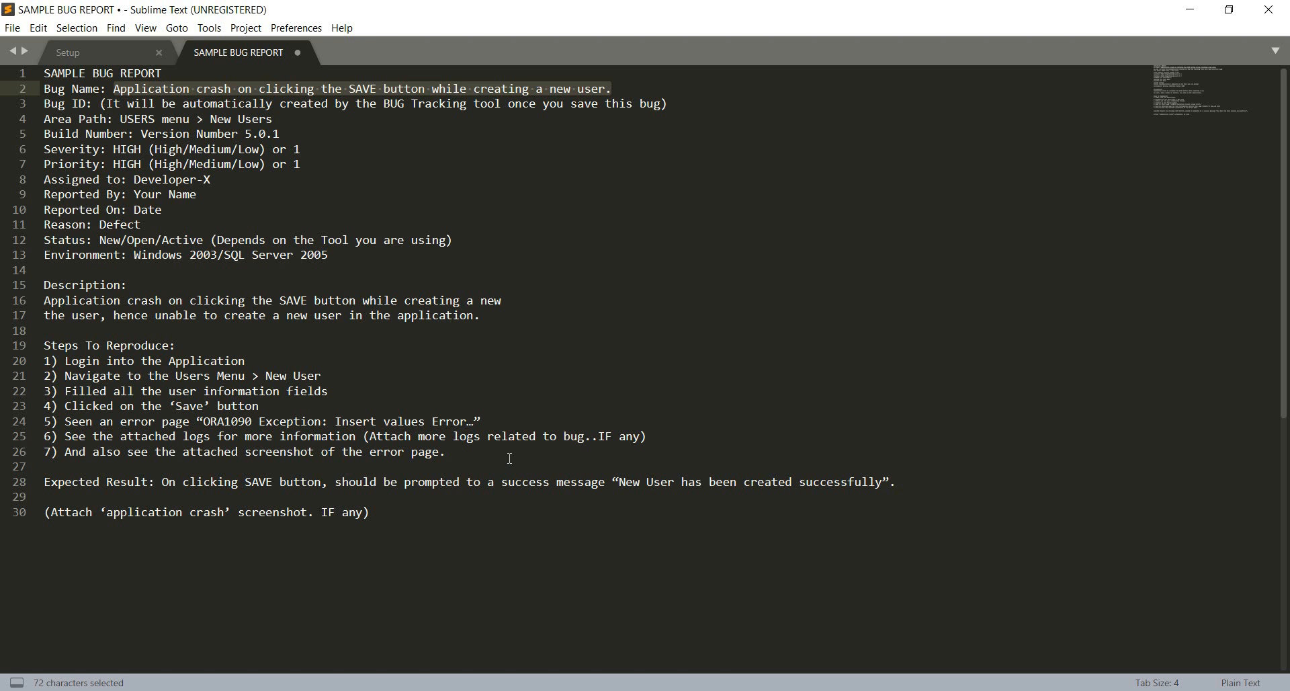
{"action": "left_click_drag", "start_coordinate": [510, 458], "coordinate": [39, 345]}
{"action": "key", "text": "ctrl+c"}
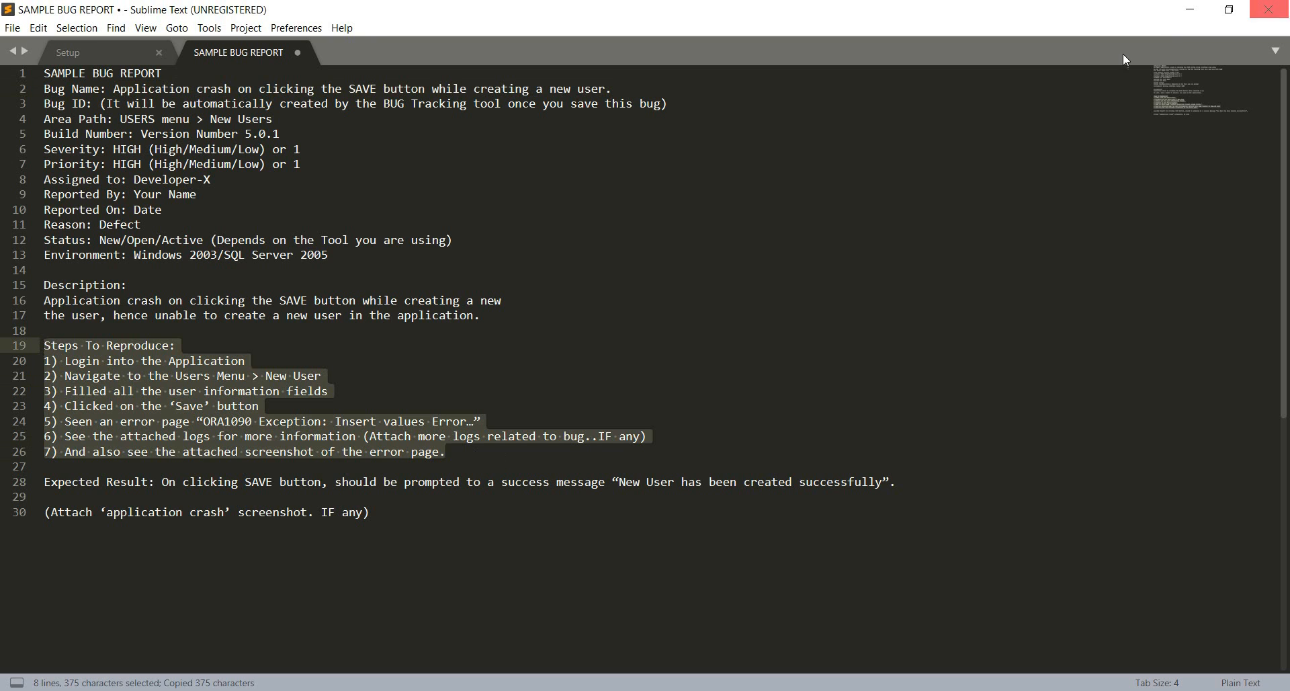
{"action": "left_click", "coordinate": [1190, 9]}
{"action": "triple_click", "coordinate": [642, 285]}
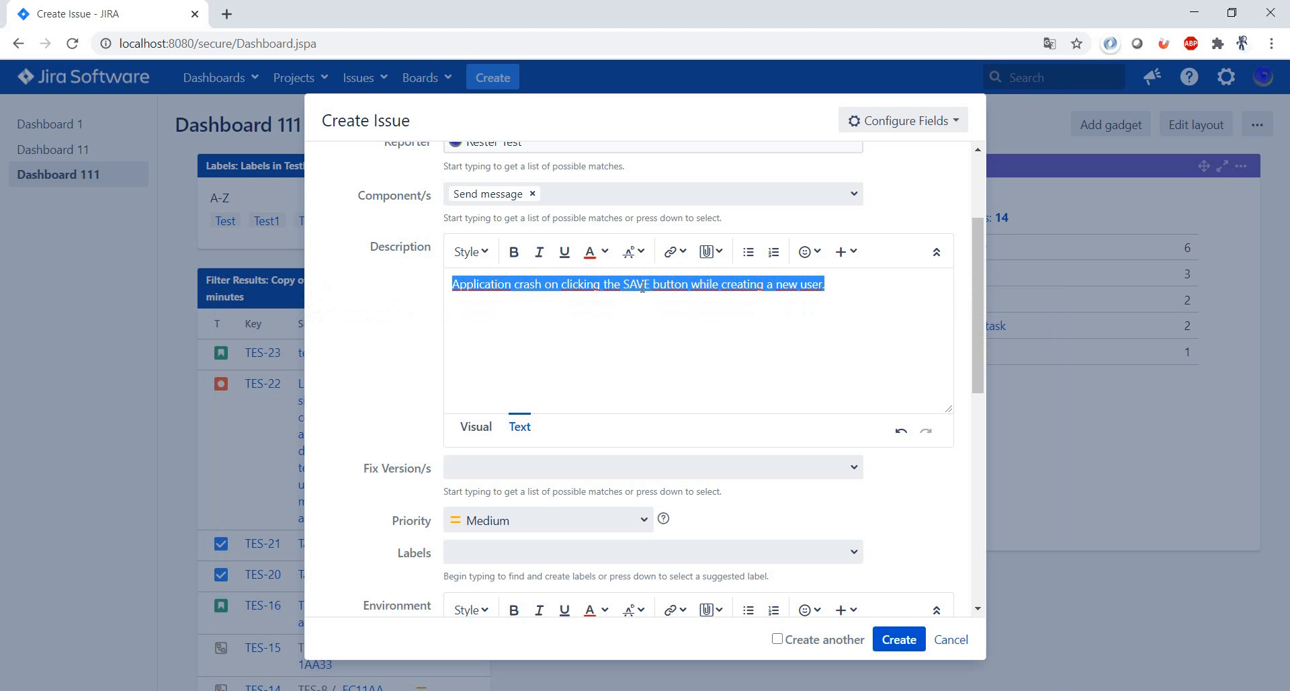
{"action": "key", "text": "ctrl+v"}
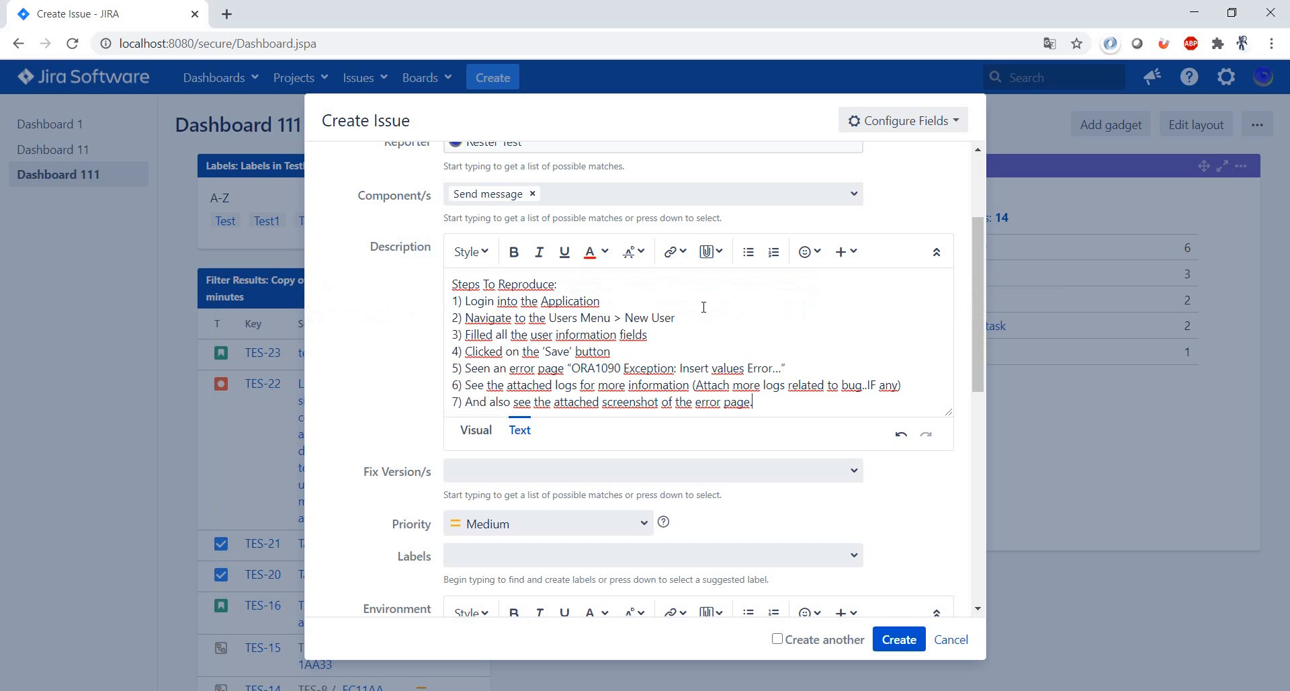
- Copy the "Description:" section from the sample bug report in Sublime Text and insert it above "Steps To Reproduce" in the issue's Description
{"action": "key", "text": "alt+Tab"}
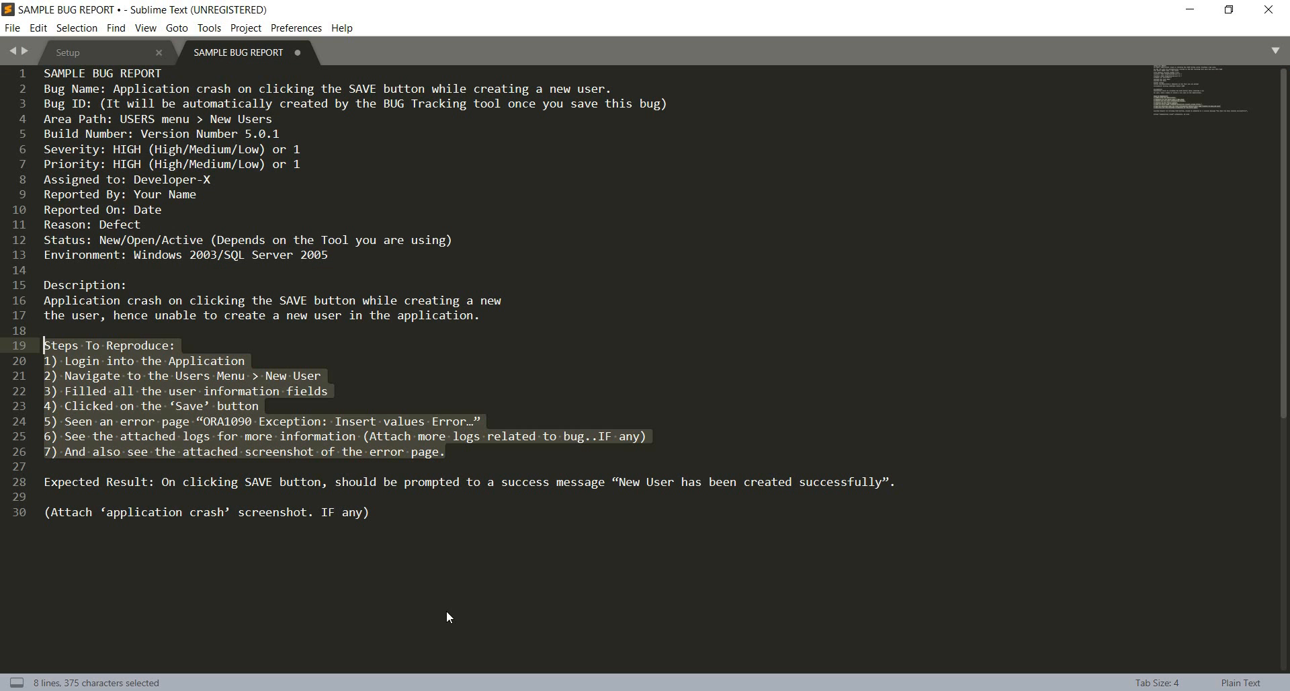
{"action": "left_click", "coordinate": [655, 348]}
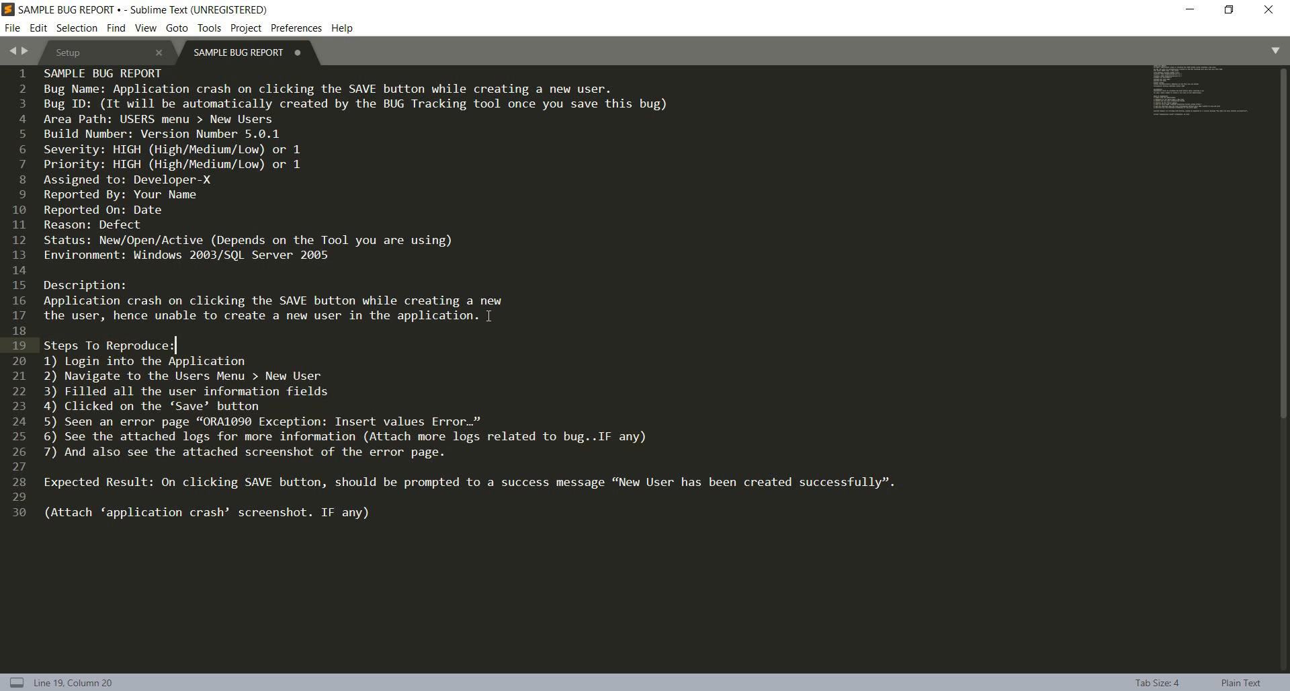
{"action": "left_click_drag", "start_coordinate": [582, 317], "coordinate": [48, 296]}
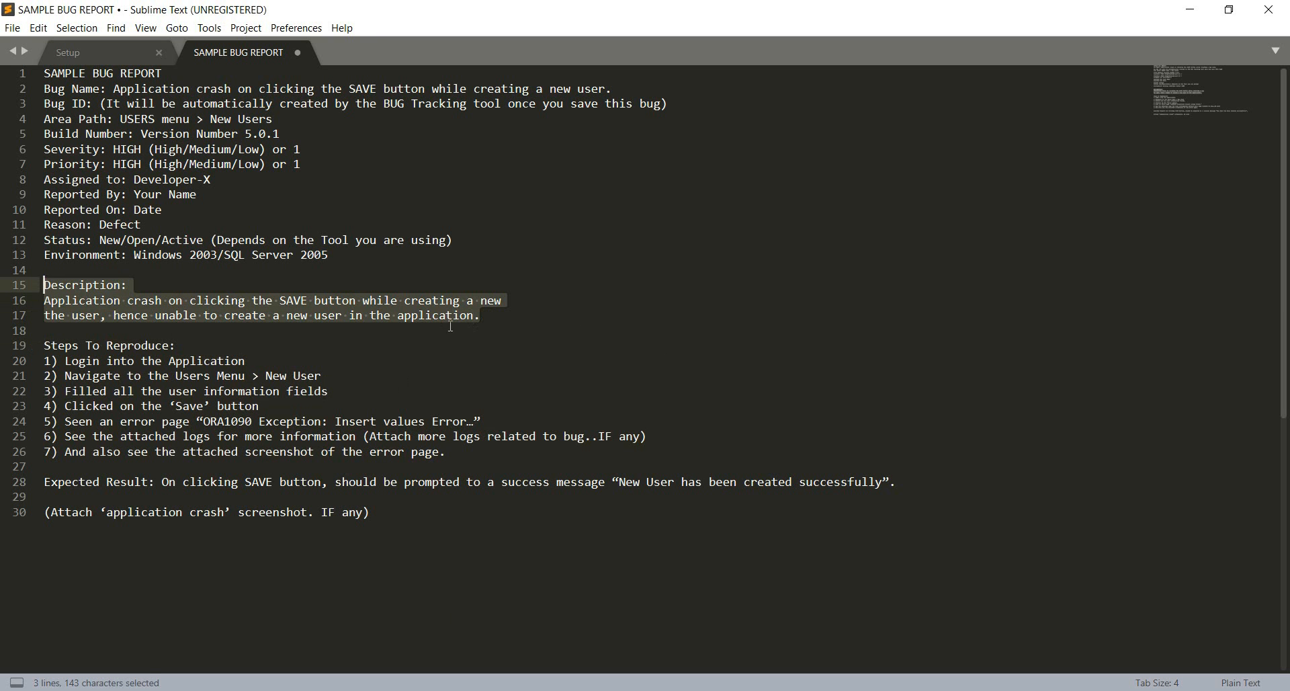
{"action": "key", "text": "ctrl+c"}
{"action": "key", "text": "alt+Tab"}
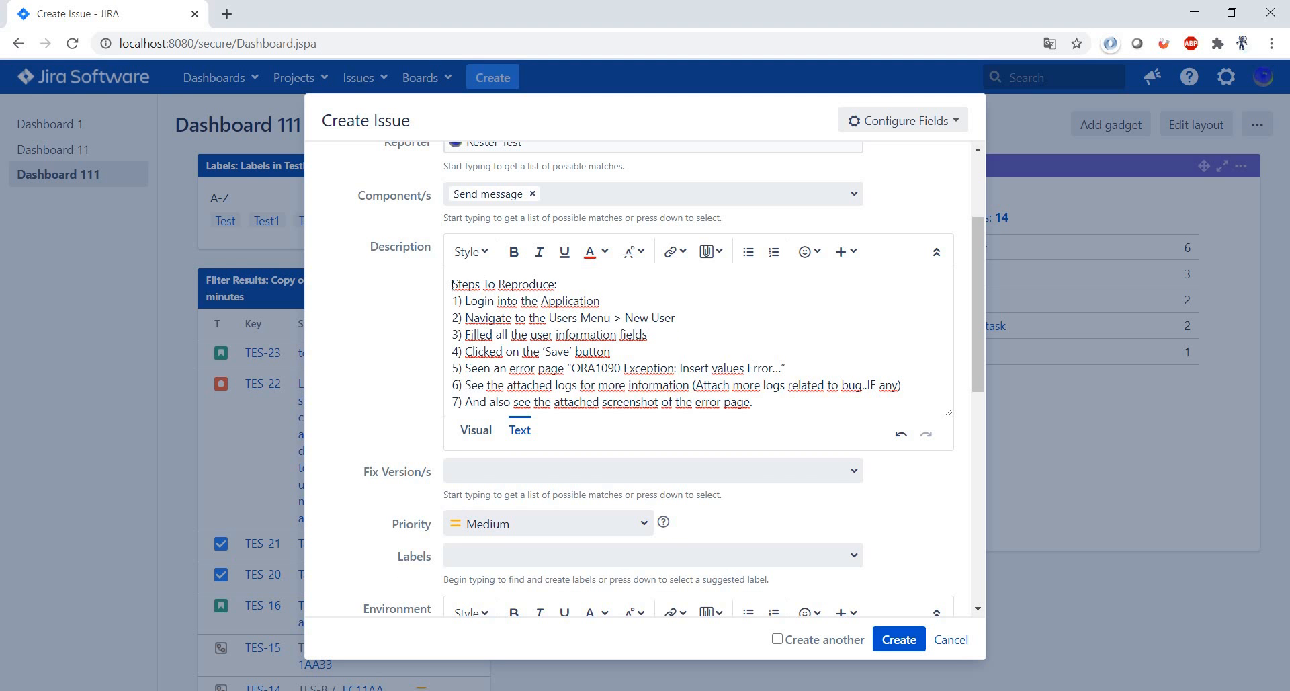
{"action": "key", "text": "Return"}
{"action": "key", "text": "Return"}
{"action": "key", "text": "ctrl+v"}
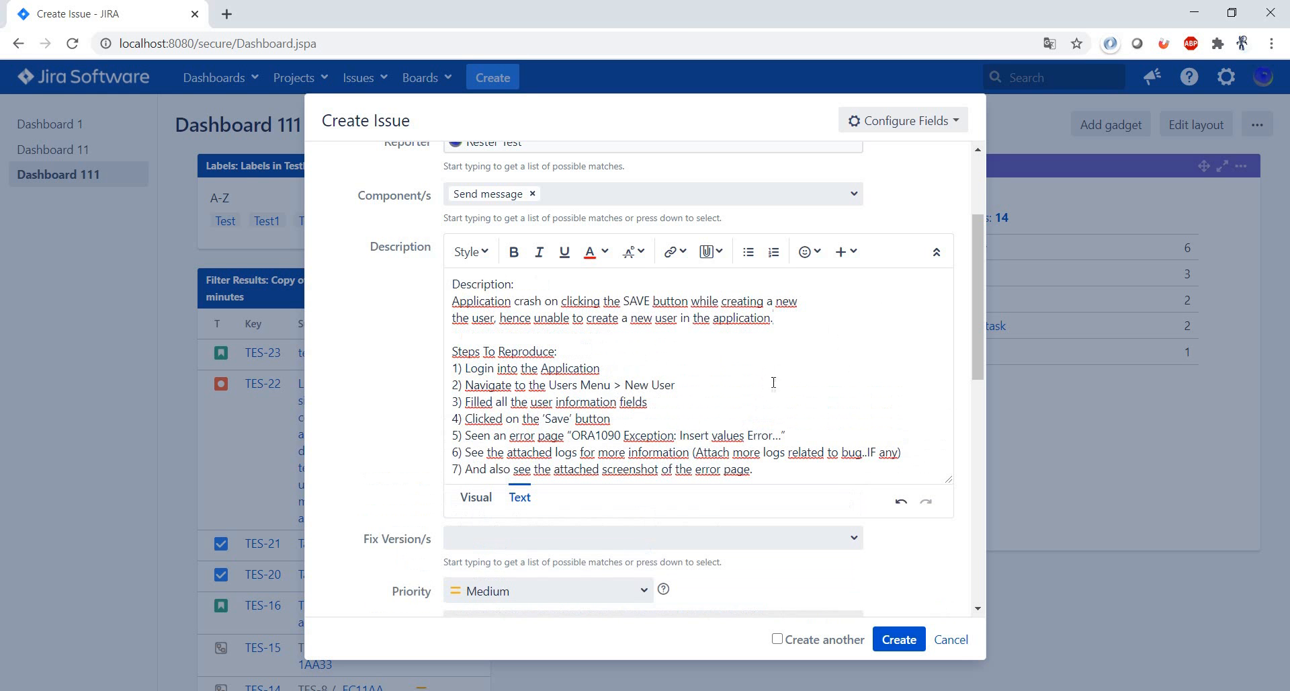
- Add an empty line below step 6 of the Description and attach "01 READ ME - SAMPLE ICONS INSTRUCTIONS - Kopie (2).pdf" to the issue
{"action": "scroll", "coordinate": [867, 372], "scroll_direction": "down", "scroll_amount": 1}
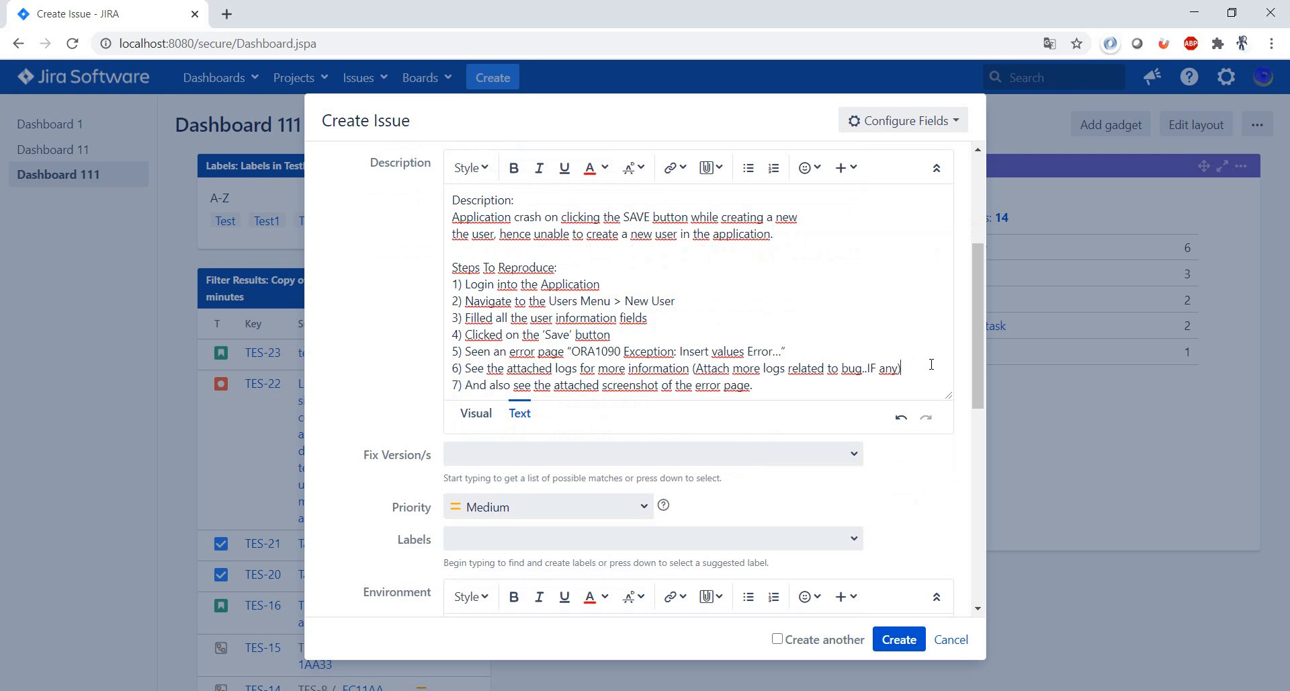
{"action": "key", "text": "Return"}
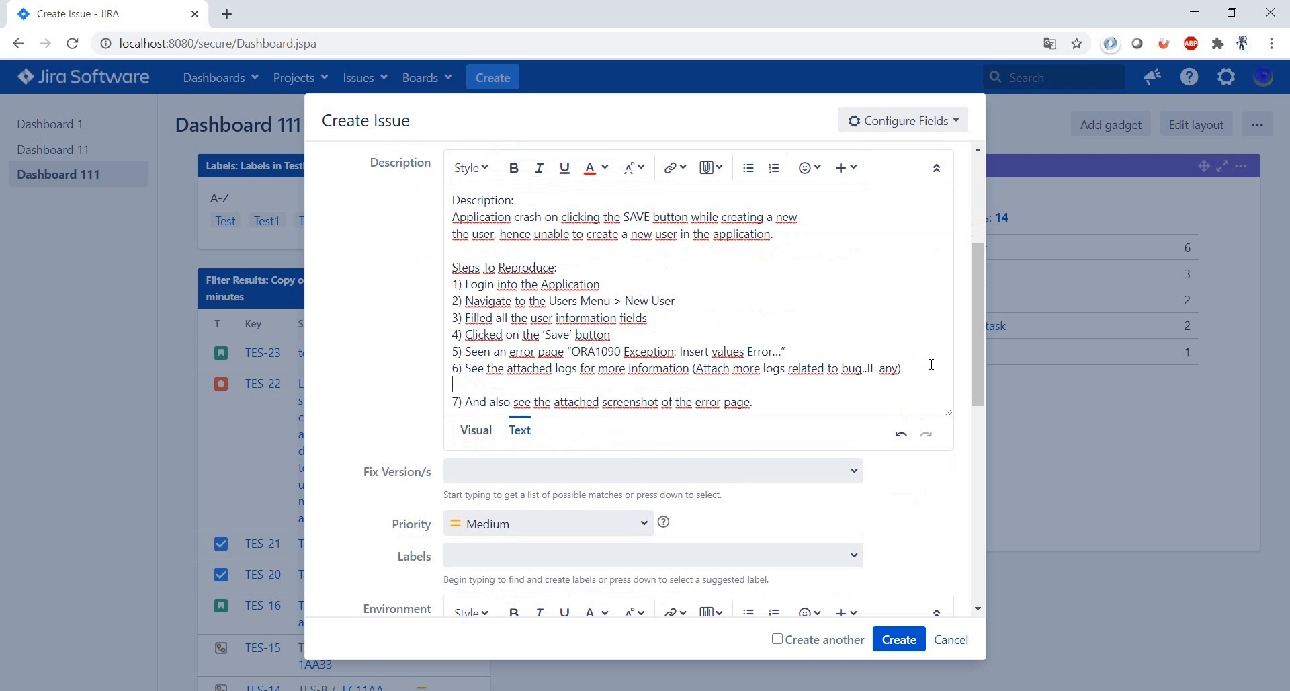
{"action": "left_click", "coordinate": [847, 167]}
{"action": "left_click", "coordinate": [896, 225]}
{"action": "left_click", "coordinate": [719, 168]}
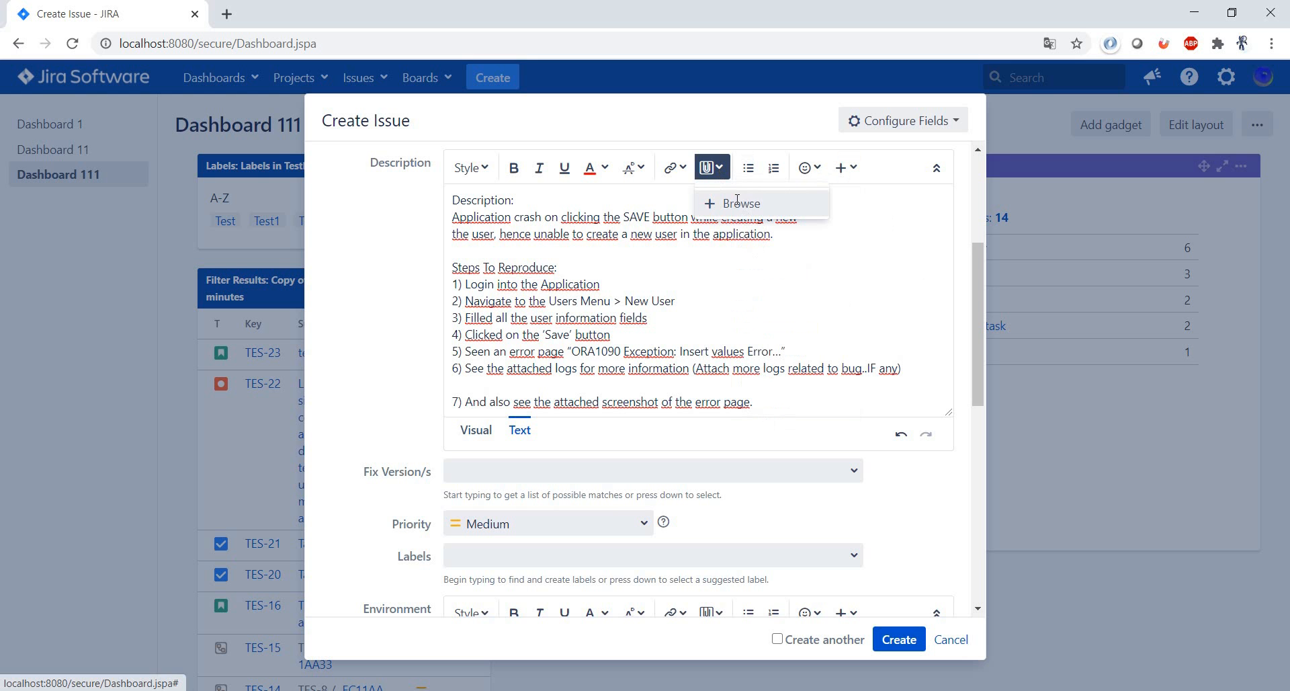
{"action": "left_click", "coordinate": [738, 202]}
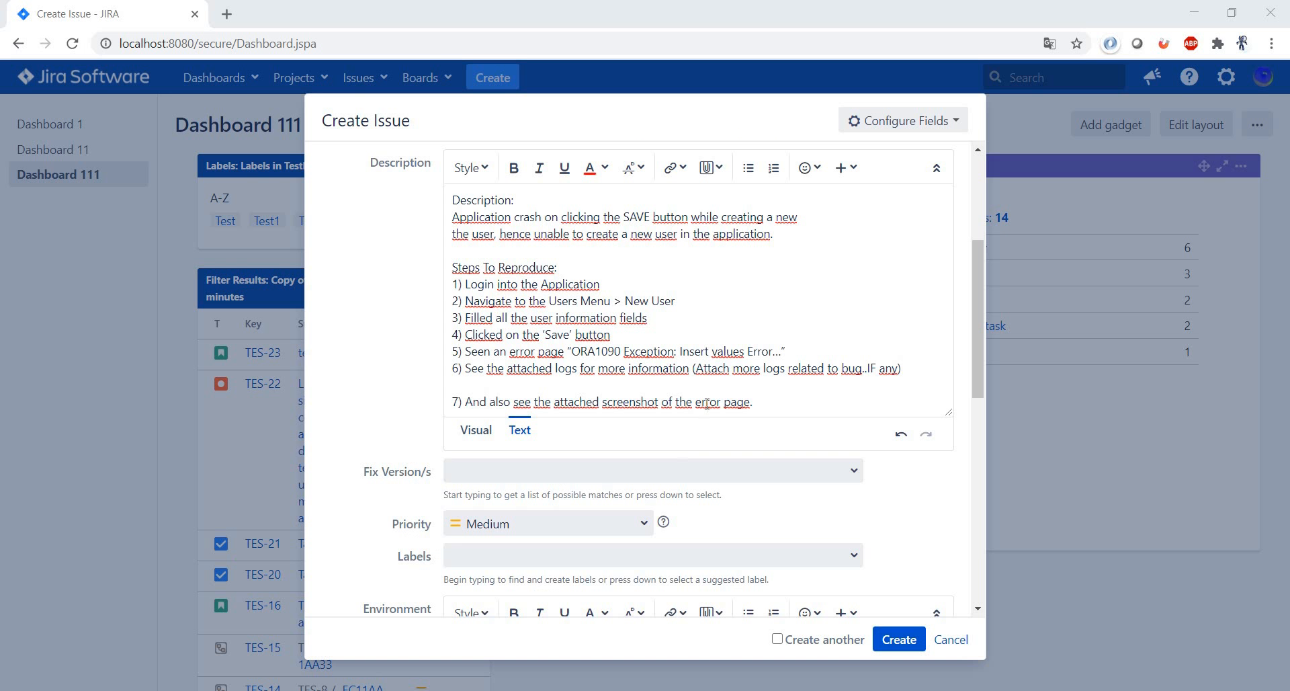
{"action": "scroll", "coordinate": [857, 377], "scroll_direction": "down", "scroll_amount": 5}
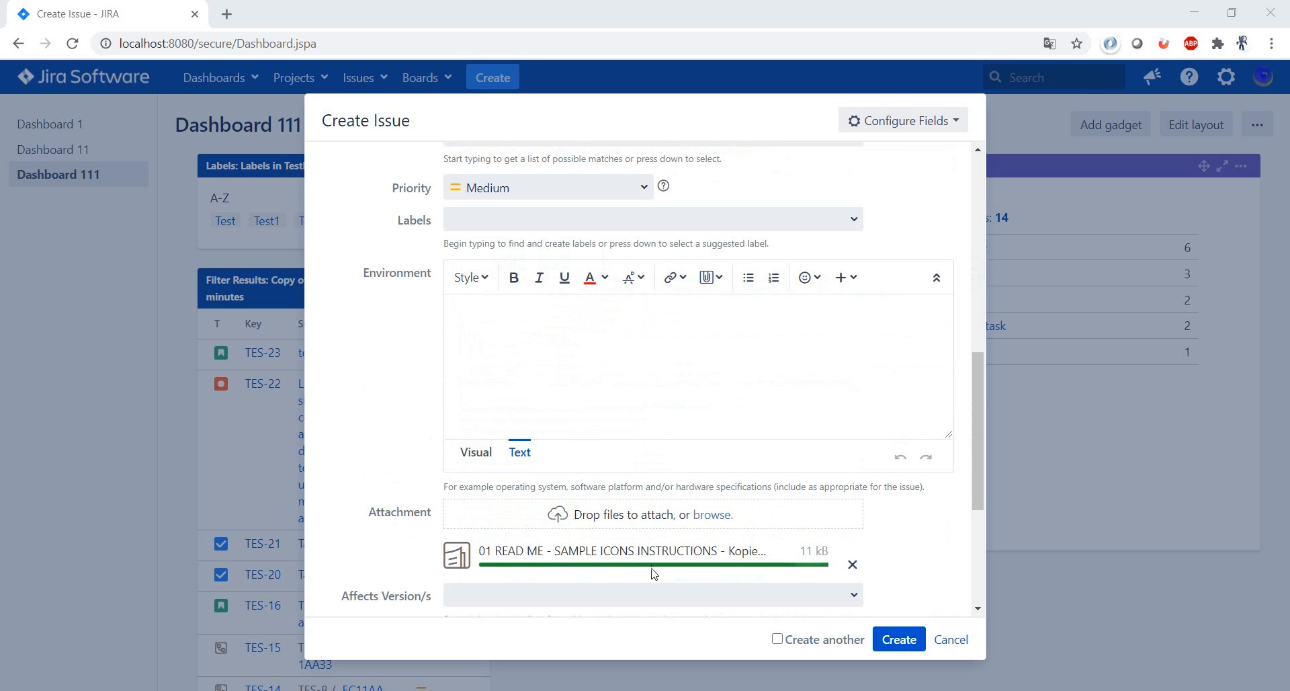
- Insert a reference to the attached "01 READ ME - SAMPLE ICONS INSTRUCTIONS - Kopie (2).pdf" on the empty line below step 6
{"action": "scroll", "coordinate": [833, 517], "scroll_direction": "up", "scroll_amount": 6}
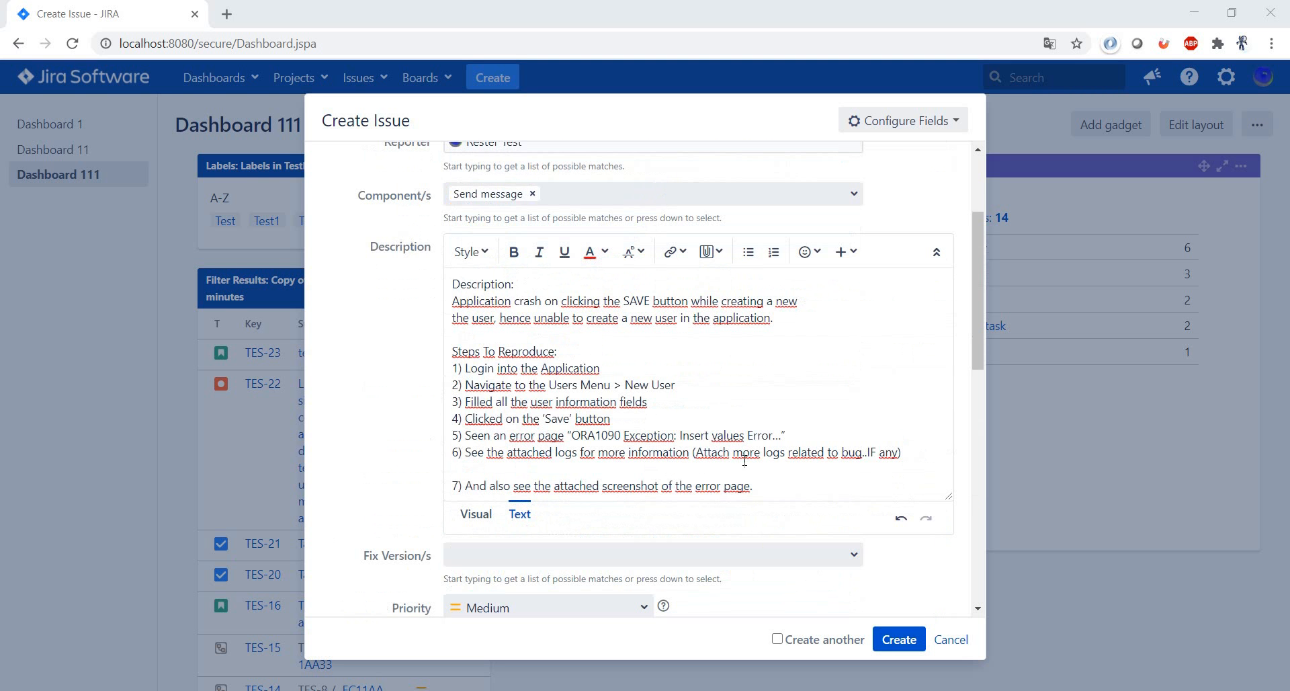
{"action": "left_click", "coordinate": [709, 252]}
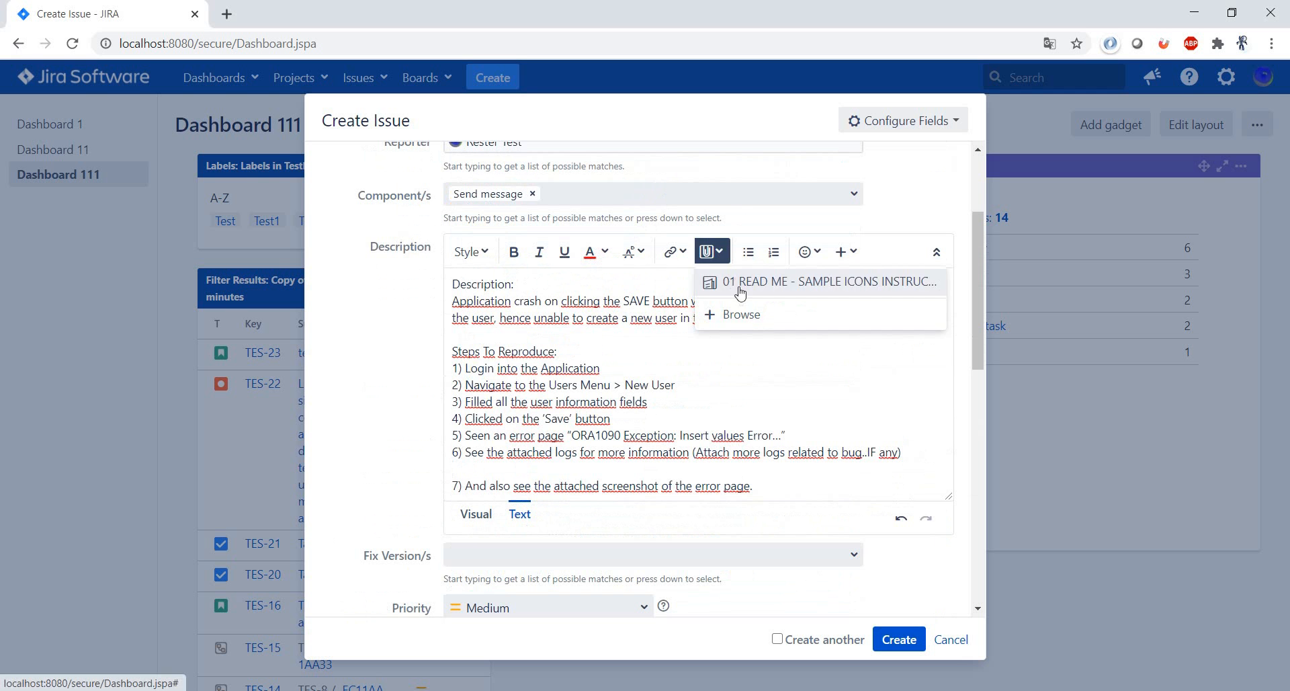
{"action": "left_click", "coordinate": [740, 288]}
- Add an empty line below step 7 of the Description and attach the image 44d183828f5a05b282373bbfd40d1be0.jpeg to the issue
{"action": "left_click", "coordinate": [825, 490]}
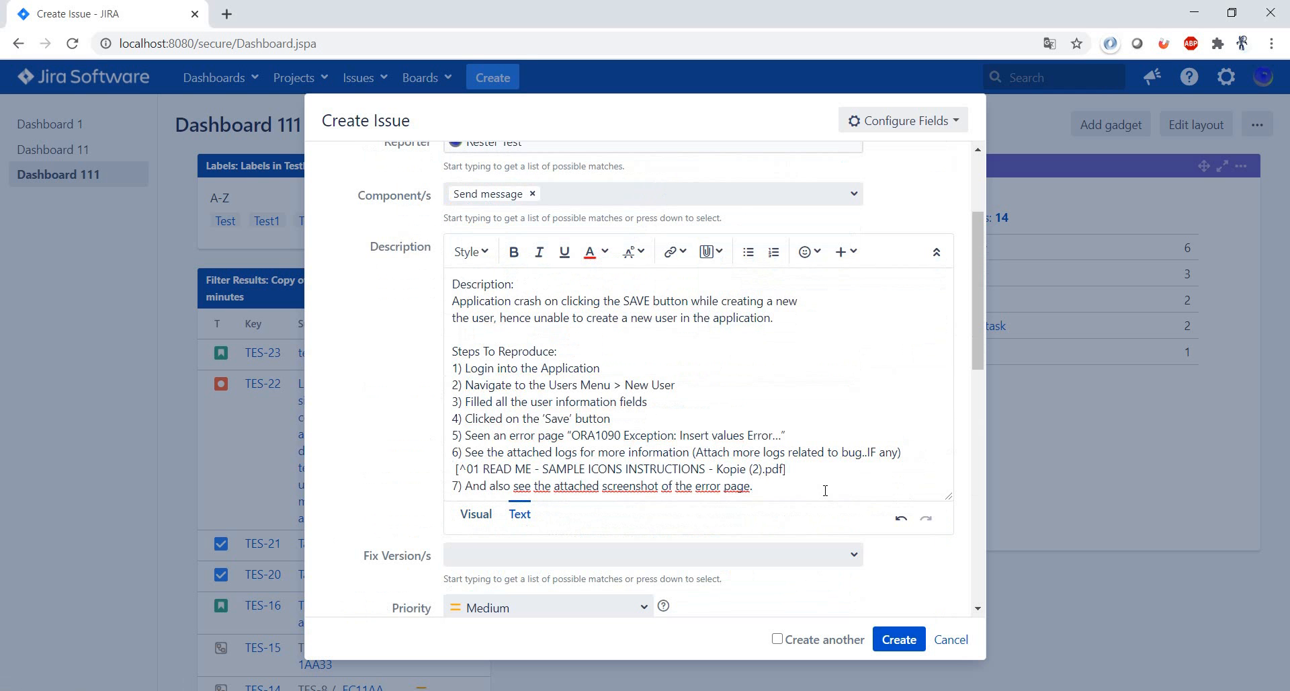
{"action": "key", "text": "Return"}
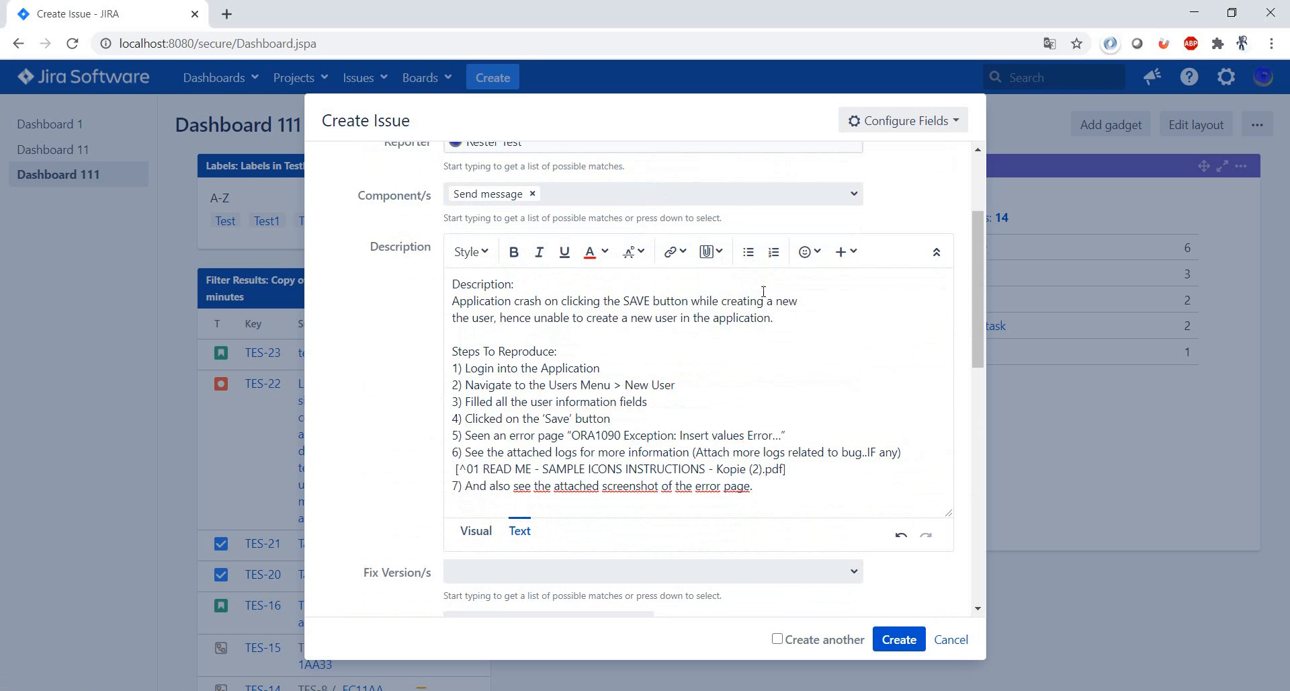
{"action": "left_click", "coordinate": [710, 251]}
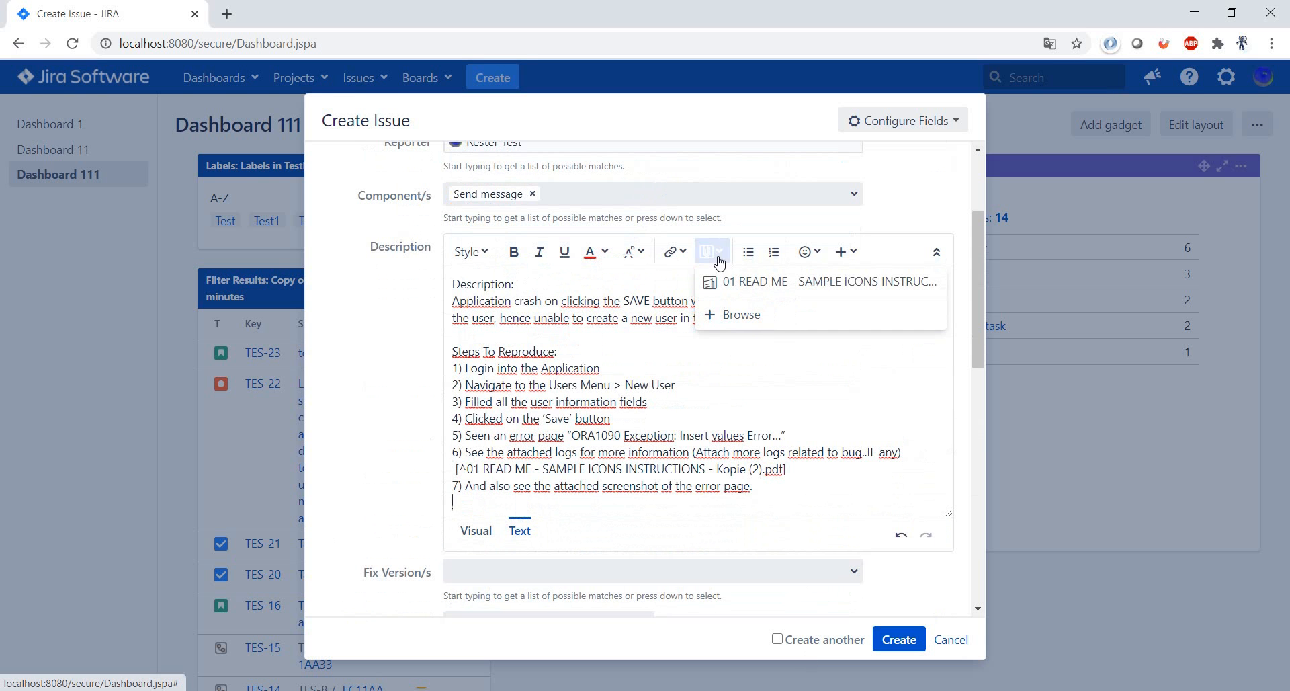
{"action": "left_click", "coordinate": [794, 316]}
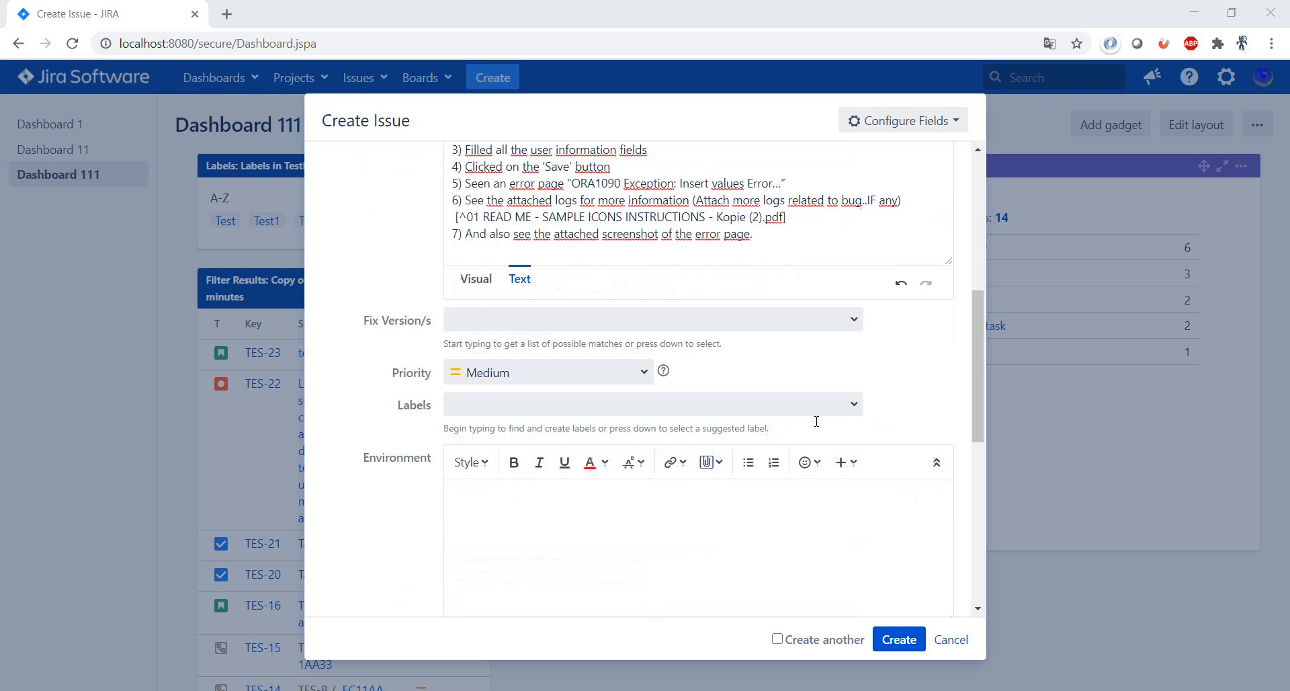
{"action": "scroll", "coordinate": [816, 422], "scroll_direction": "down", "scroll_amount": 2}
{"action": "scroll", "coordinate": [816, 422], "scroll_direction": "down", "scroll_amount": 4}
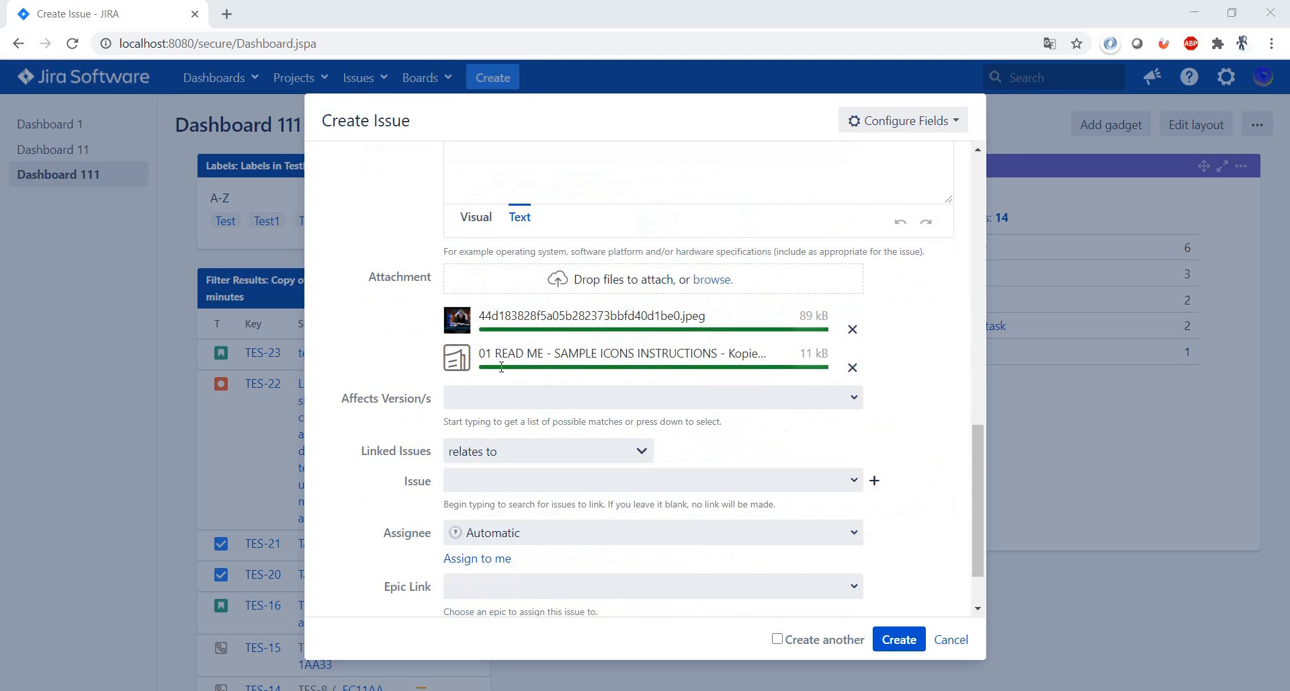
- Insert the attached image 44d183828f5a05b282373bbfd40d1be0.jpeg as a thumbnail on the line below step 7 in the Description
{"action": "scroll", "coordinate": [880, 389], "scroll_direction": "up", "scroll_amount": 4}
{"action": "scroll", "coordinate": [884, 395], "scroll_direction": "up", "scroll_amount": 5}
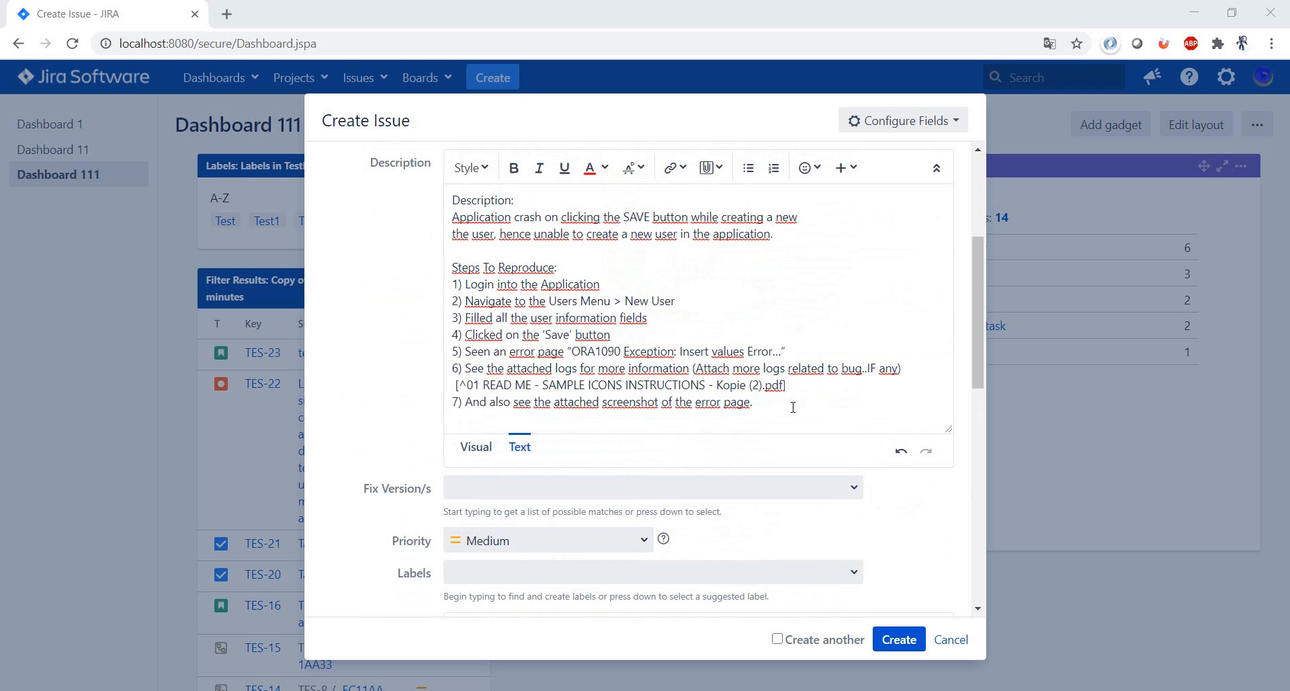
{"action": "left_click", "coordinate": [721, 170]}
{"action": "left_click", "coordinate": [746, 198]}
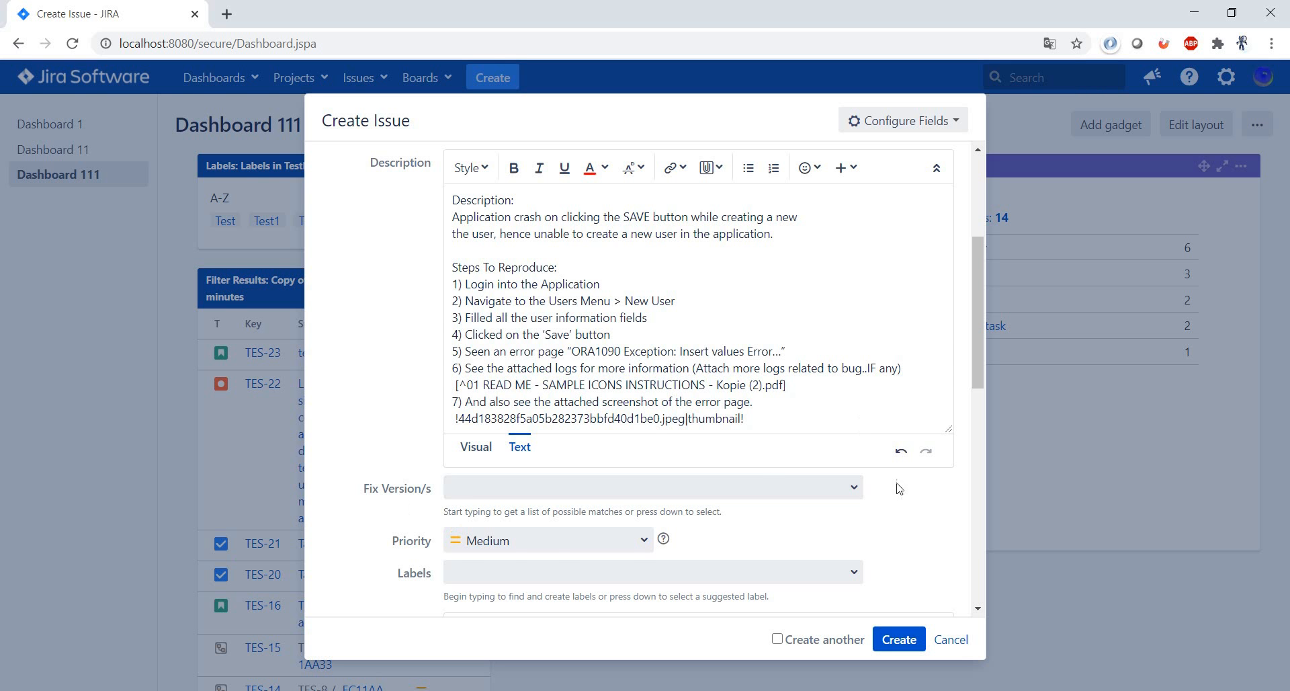
- Check the filled-in Description and the options offered for the issue's Priority
{"action": "scroll", "coordinate": [911, 507], "scroll_direction": "down", "scroll_amount": 1}
{"action": "scroll", "coordinate": [911, 507], "scroll_direction": "up", "scroll_amount": 3}
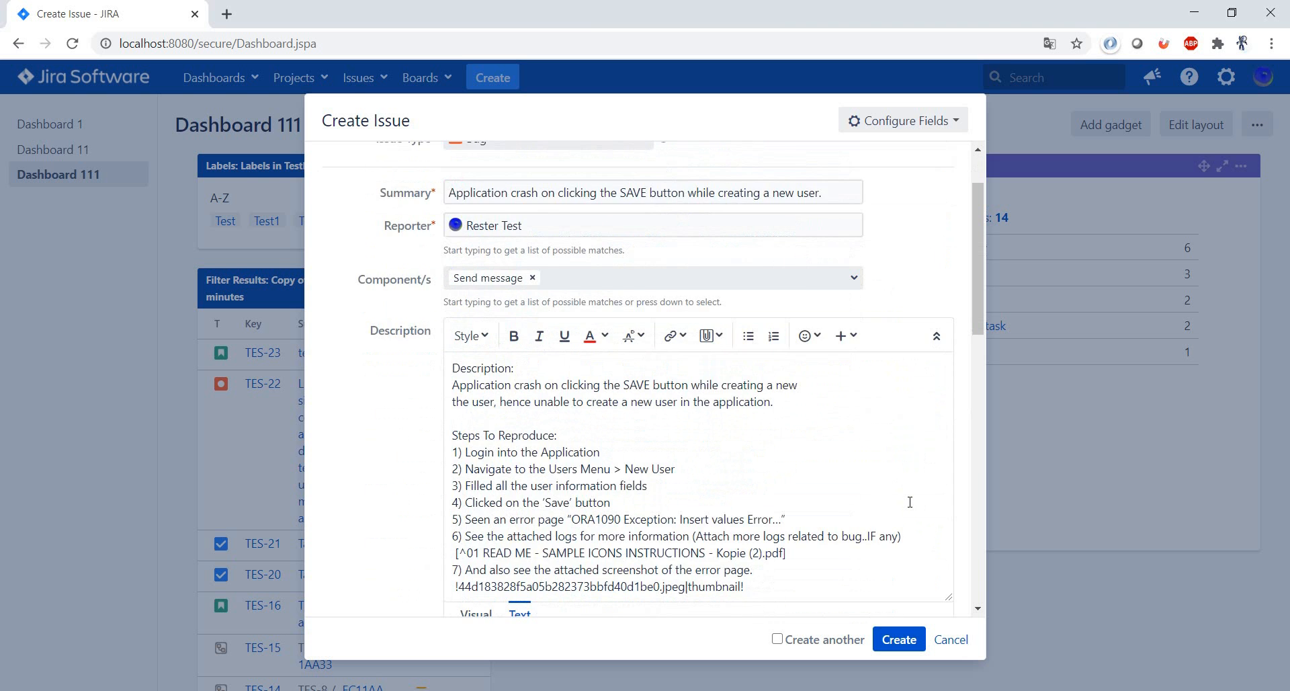
{"action": "scroll", "coordinate": [909, 501], "scroll_direction": "down", "scroll_amount": 6}
{"action": "scroll", "coordinate": [909, 502], "scroll_direction": "up", "scroll_amount": 2}
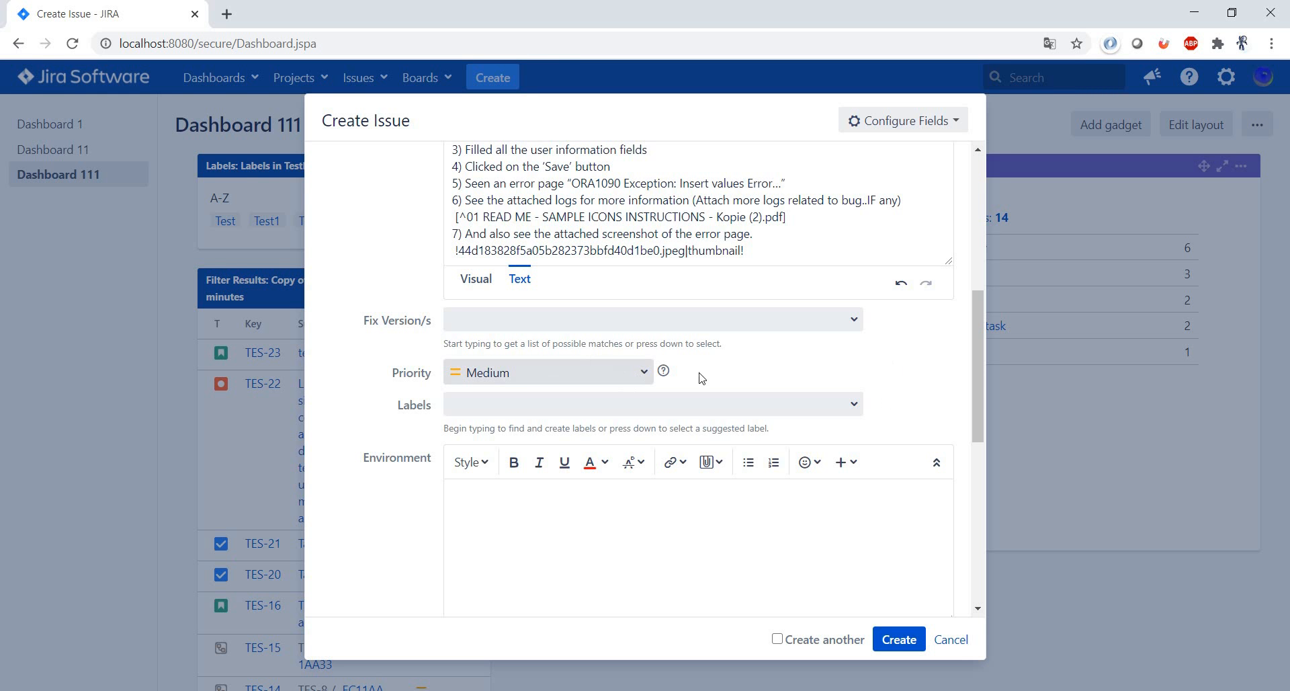
{"action": "left_click", "coordinate": [641, 373]}
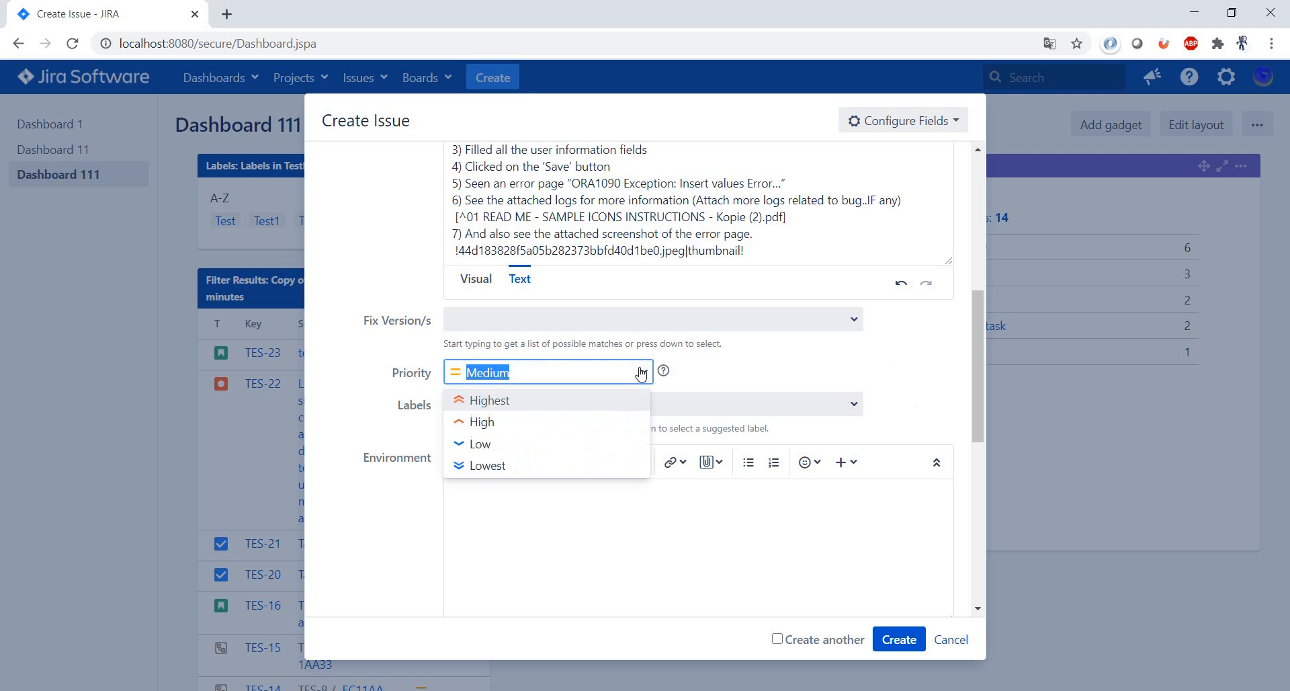
{"action": "left_click", "coordinate": [801, 367]}
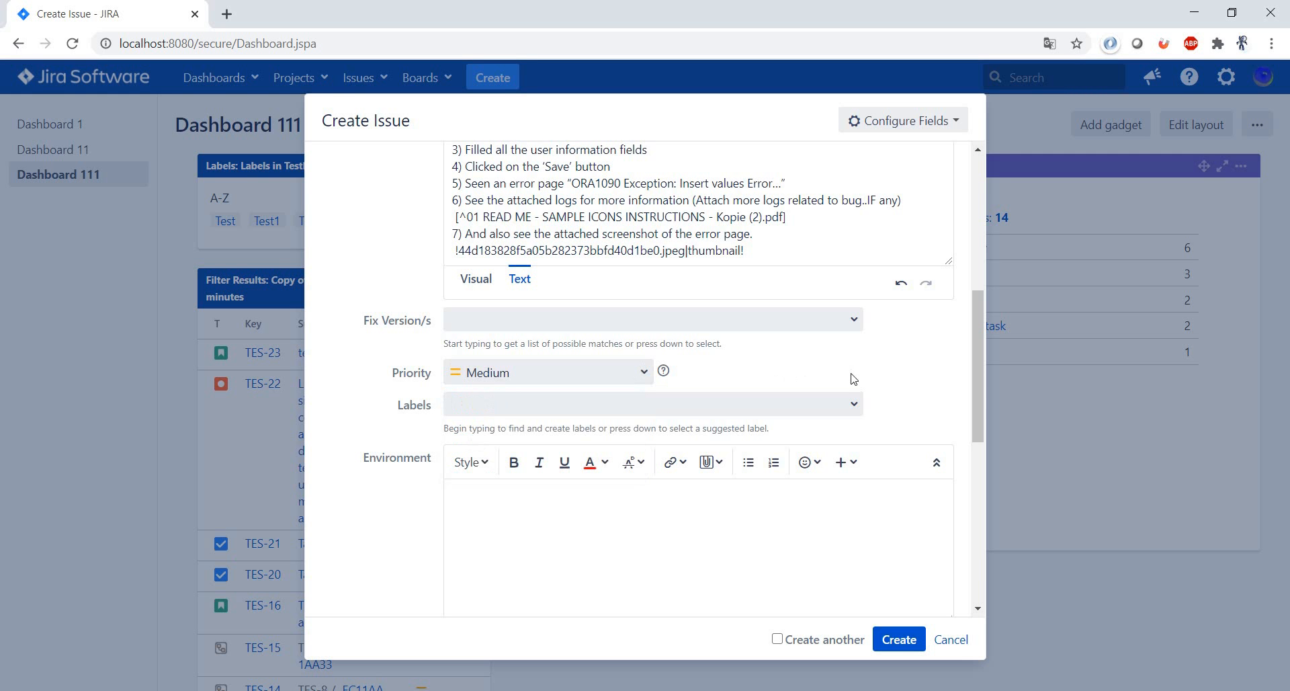
- Add the existing label Test1 to the issue
{"action": "left_click", "coordinate": [854, 404]}
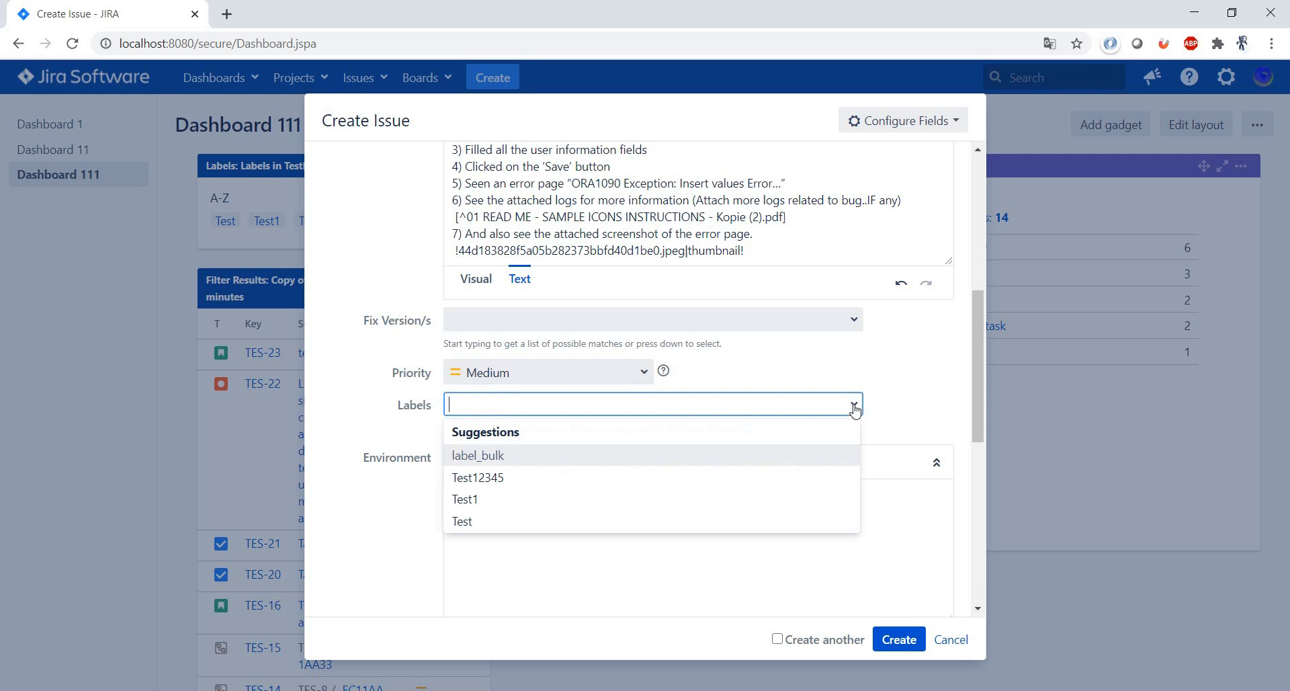
{"action": "left_click", "coordinate": [743, 497]}
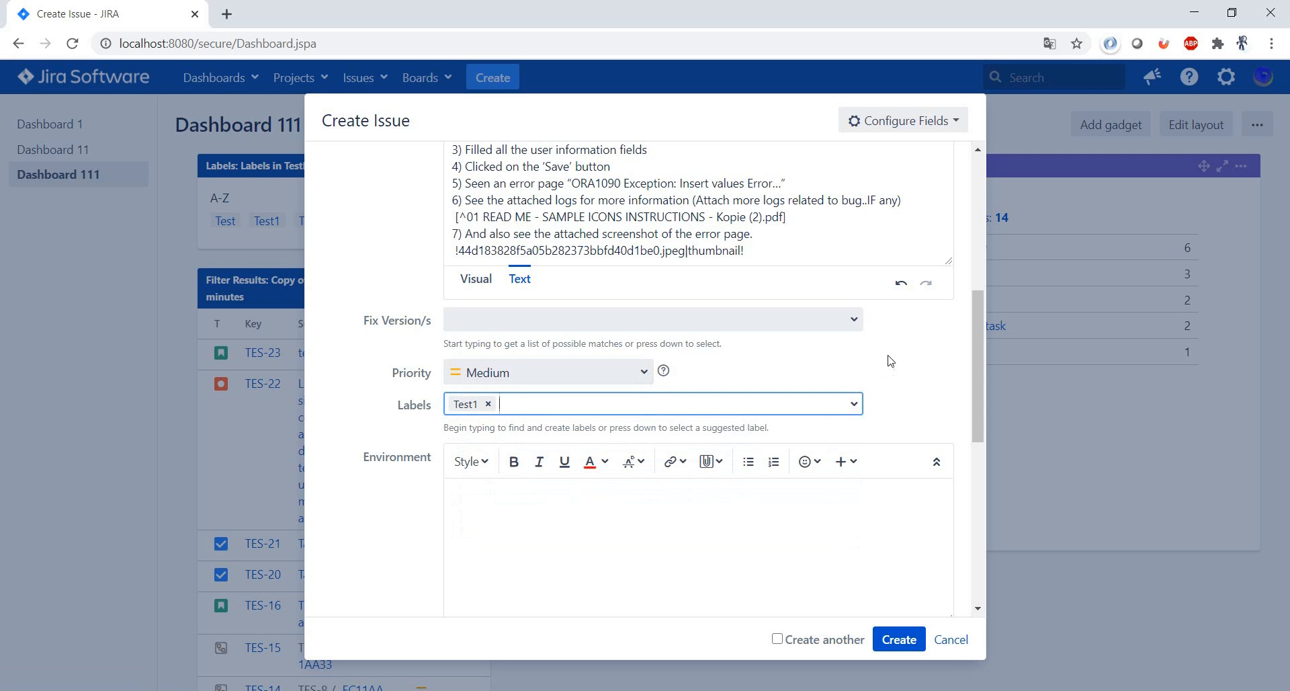
{"action": "left_click", "coordinate": [921, 400]}
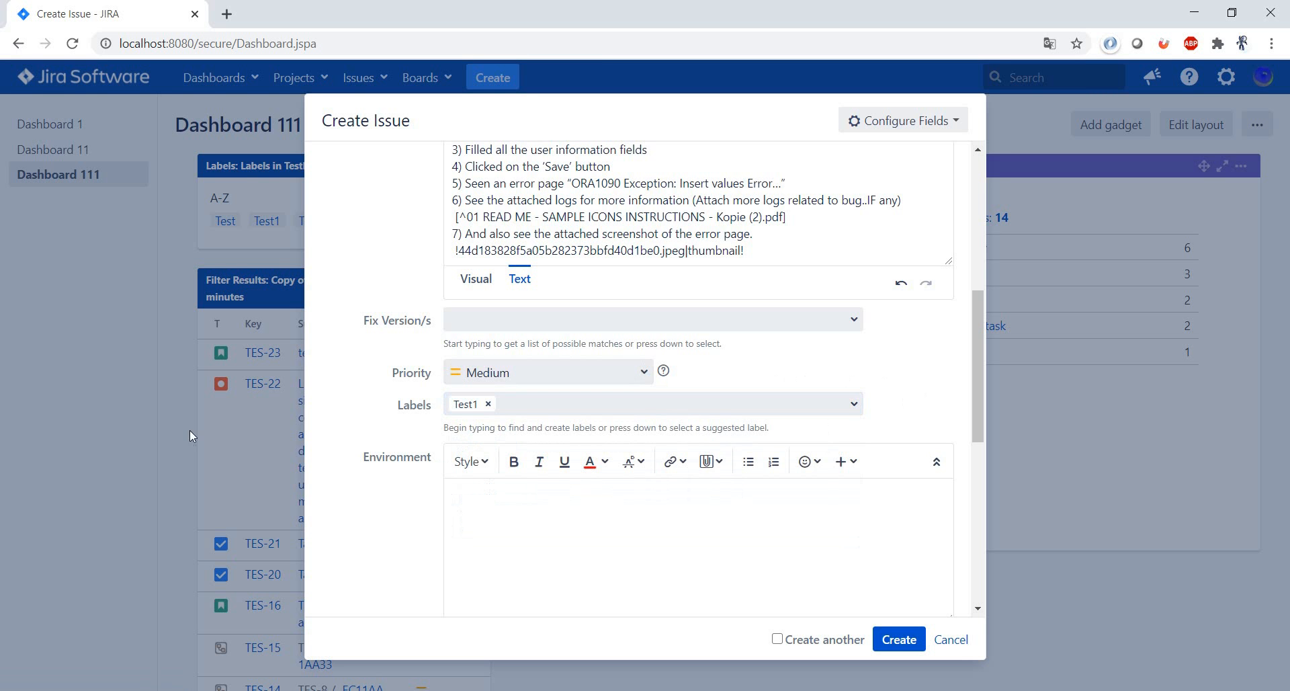
- Copy the Build Number through Environment lines of the sample bug report in Sublime Text into Jira's Environment field
{"action": "scroll", "coordinate": [900, 388], "scroll_direction": "down", "scroll_amount": 1}
{"action": "scroll", "coordinate": [900, 388], "scroll_direction": "down", "scroll_amount": 1}
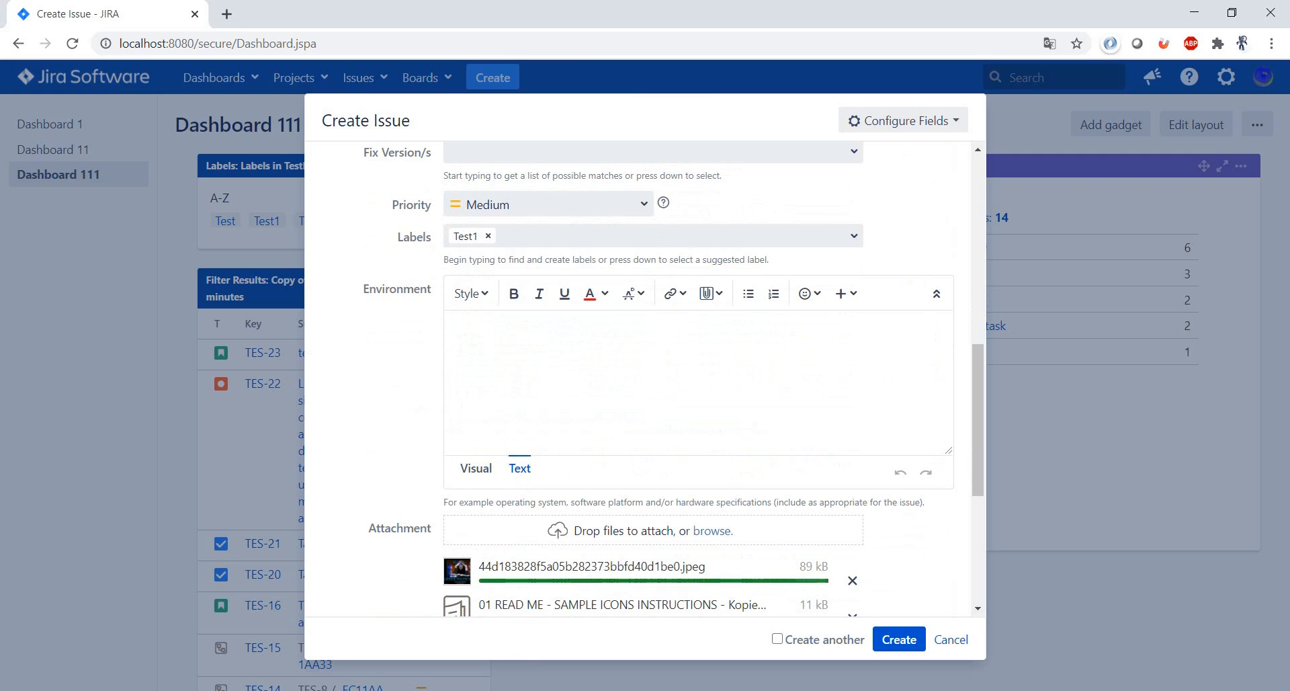
{"action": "left_click", "coordinate": [521, 690]}
{"action": "left_click", "coordinate": [510, 185]}
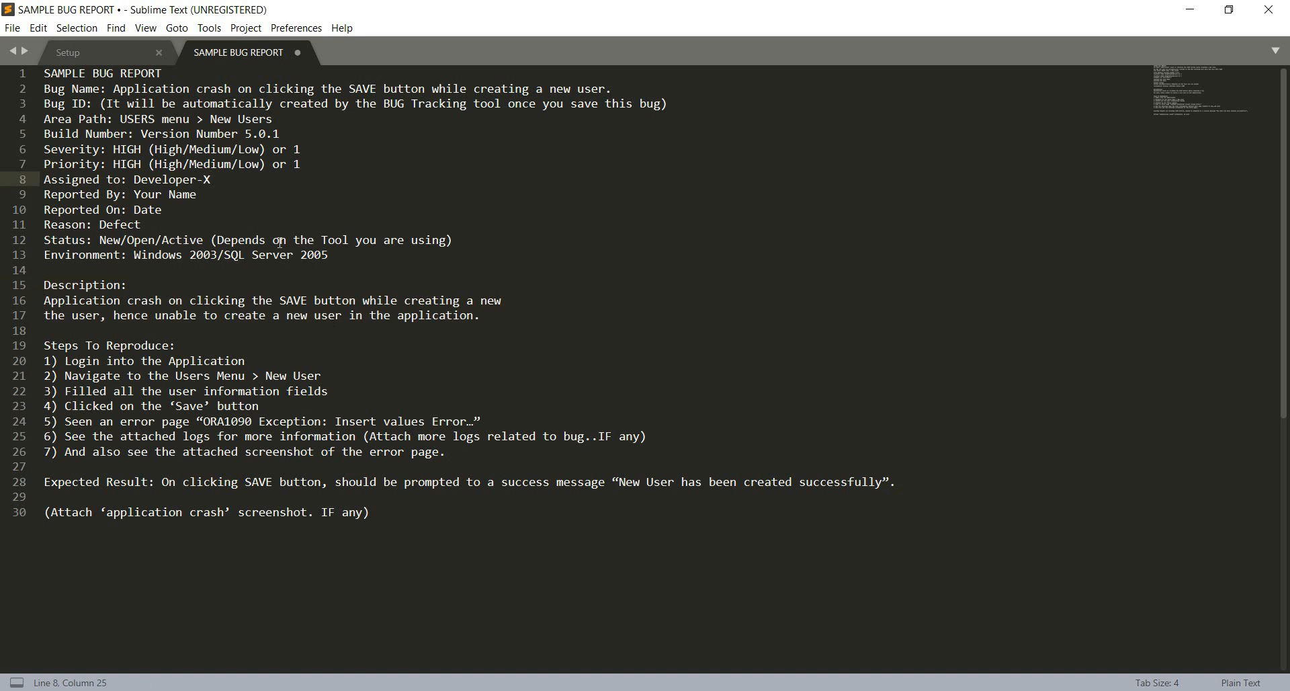
{"action": "left_click_drag", "start_coordinate": [360, 259], "coordinate": [35, 140]}
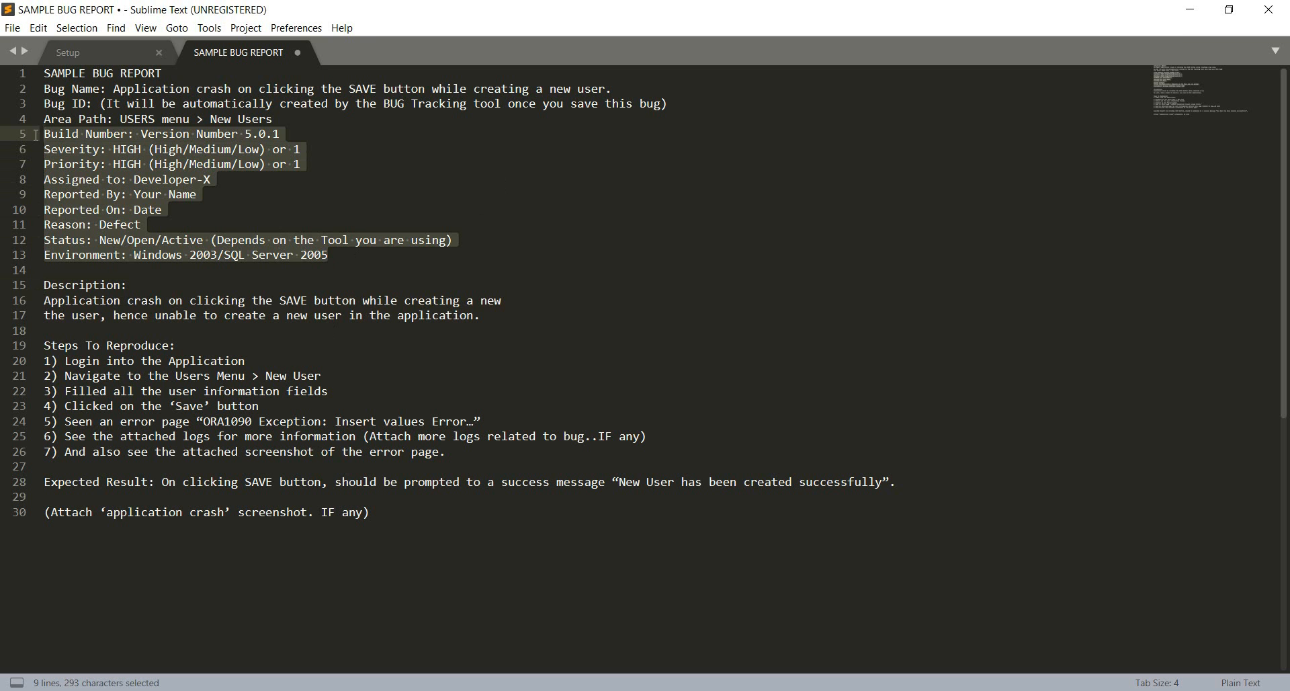
{"action": "key", "text": "ctrl+c"}
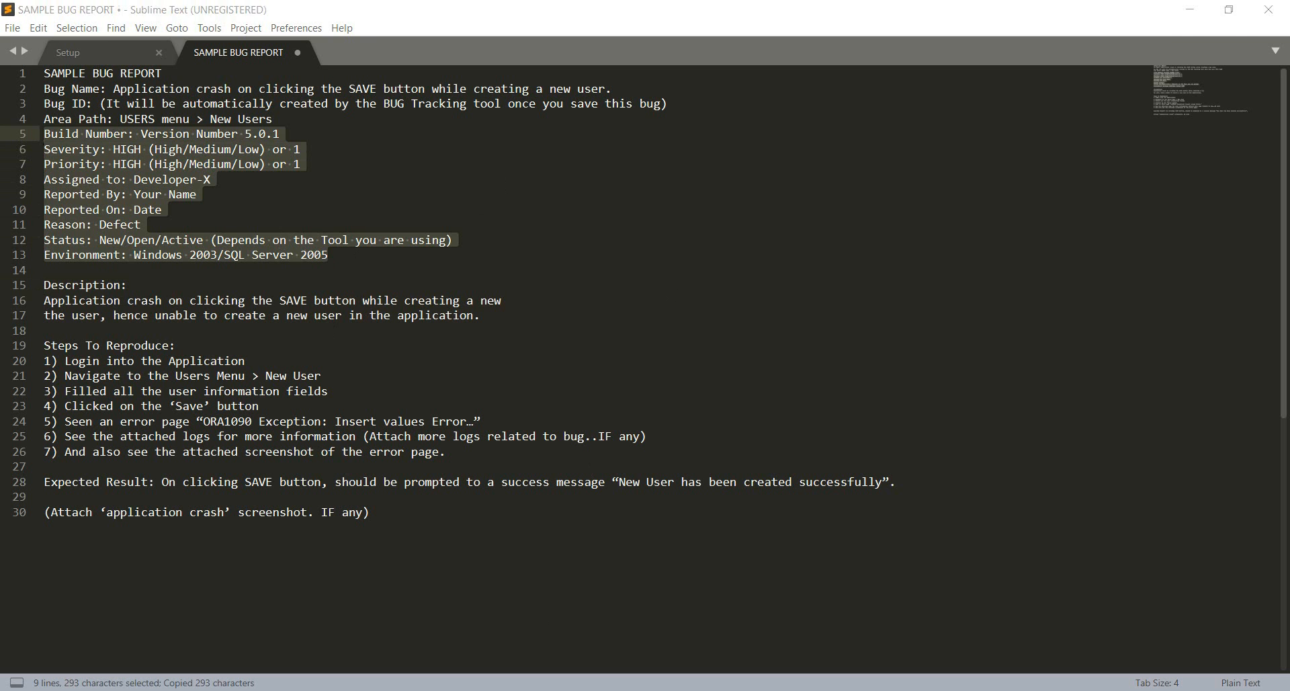
{"action": "key", "text": "alt+Tab"}
{"action": "key", "text": "ctrl+v"}
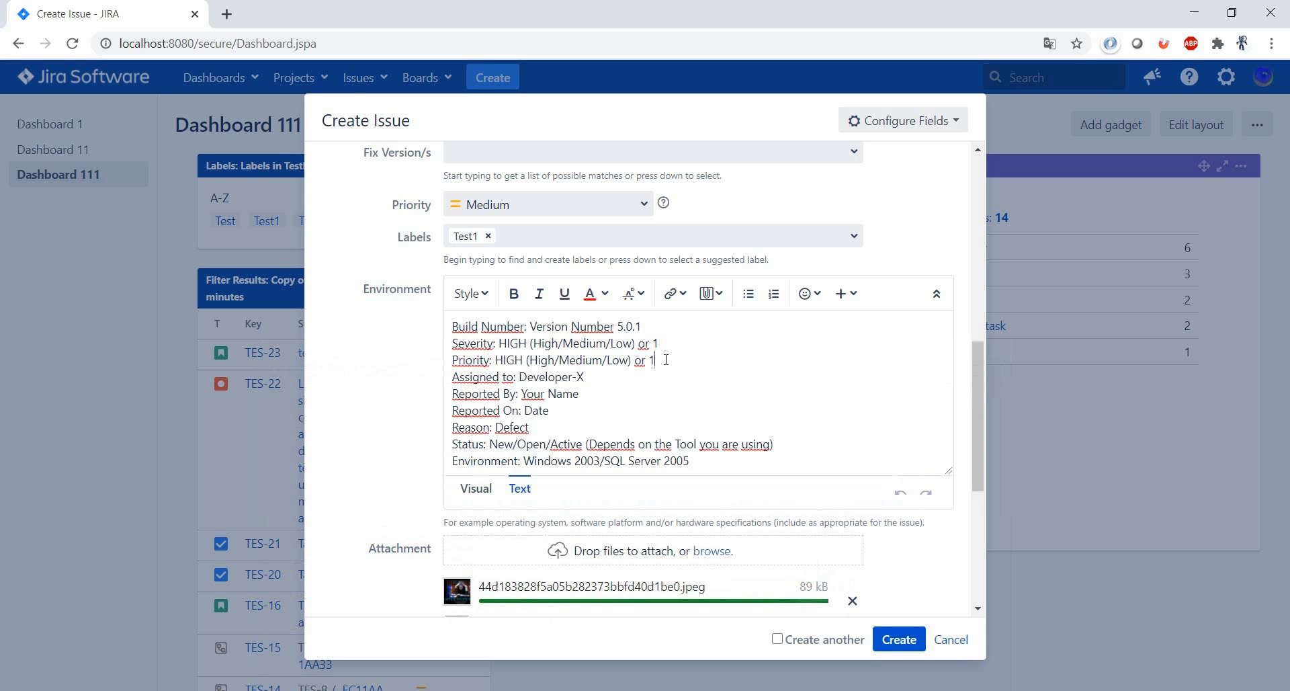
- Delete the Severity, Priority and Assigned to through Status lines from the Environment text, and add "Test, INT, Production"
{"action": "left_click_drag", "start_coordinate": [665, 360], "coordinate": [447, 344]}
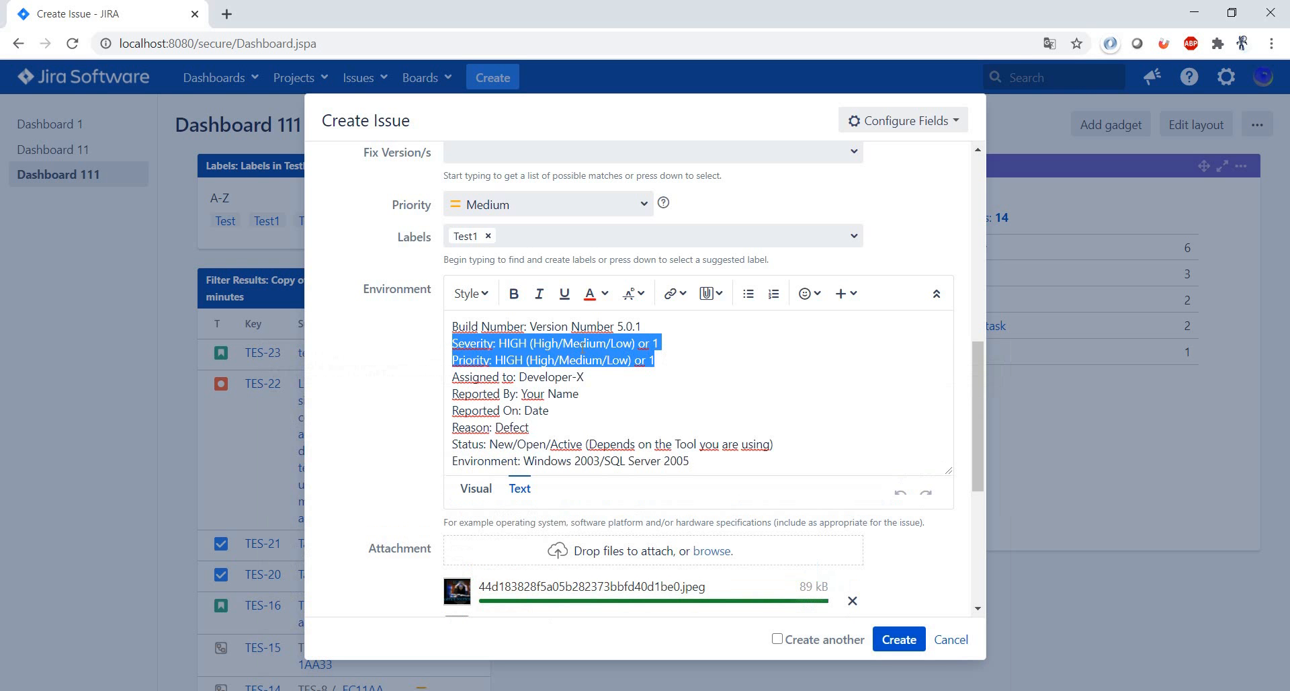
{"action": "key", "text": "BackSpace"}
{"action": "key", "text": "BackSpace"}
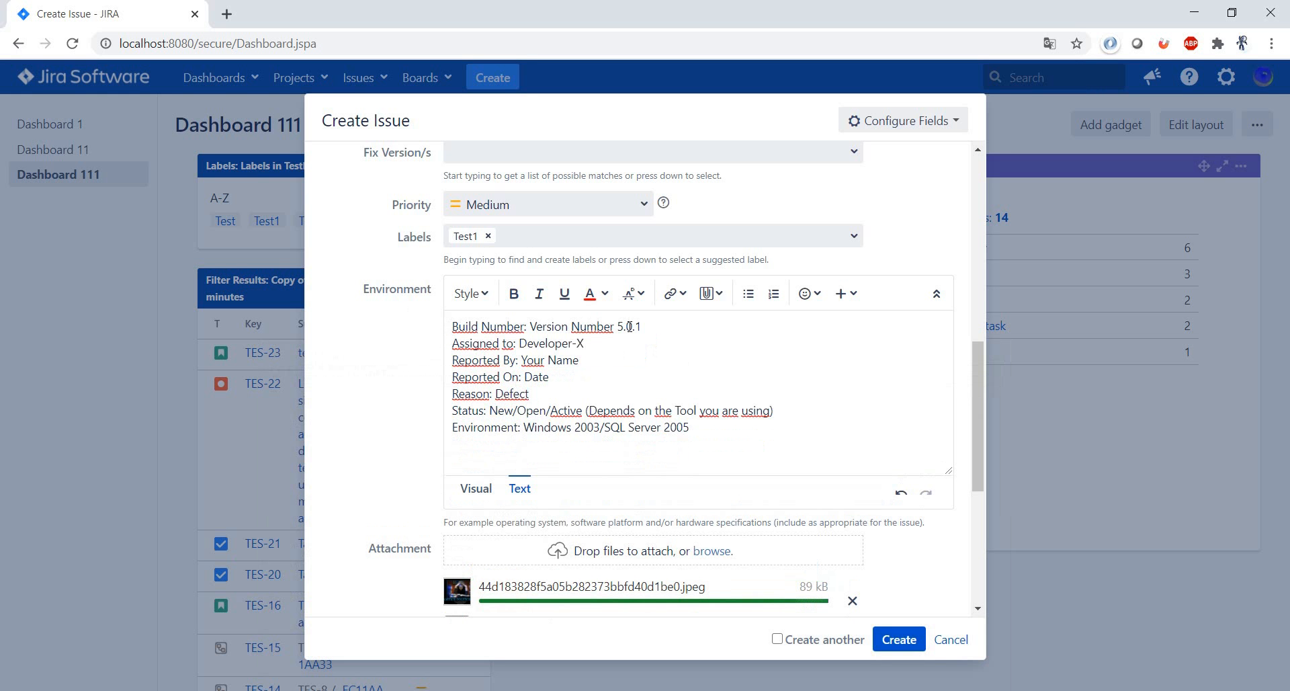
{"action": "left_click_drag", "start_coordinate": [530, 393], "coordinate": [438, 346]}
{"action": "left_click_drag", "start_coordinate": [782, 411], "coordinate": [421, 346]}
{"action": "key", "text": "BackSpace"}
{"action": "key", "text": "BackSpace"}
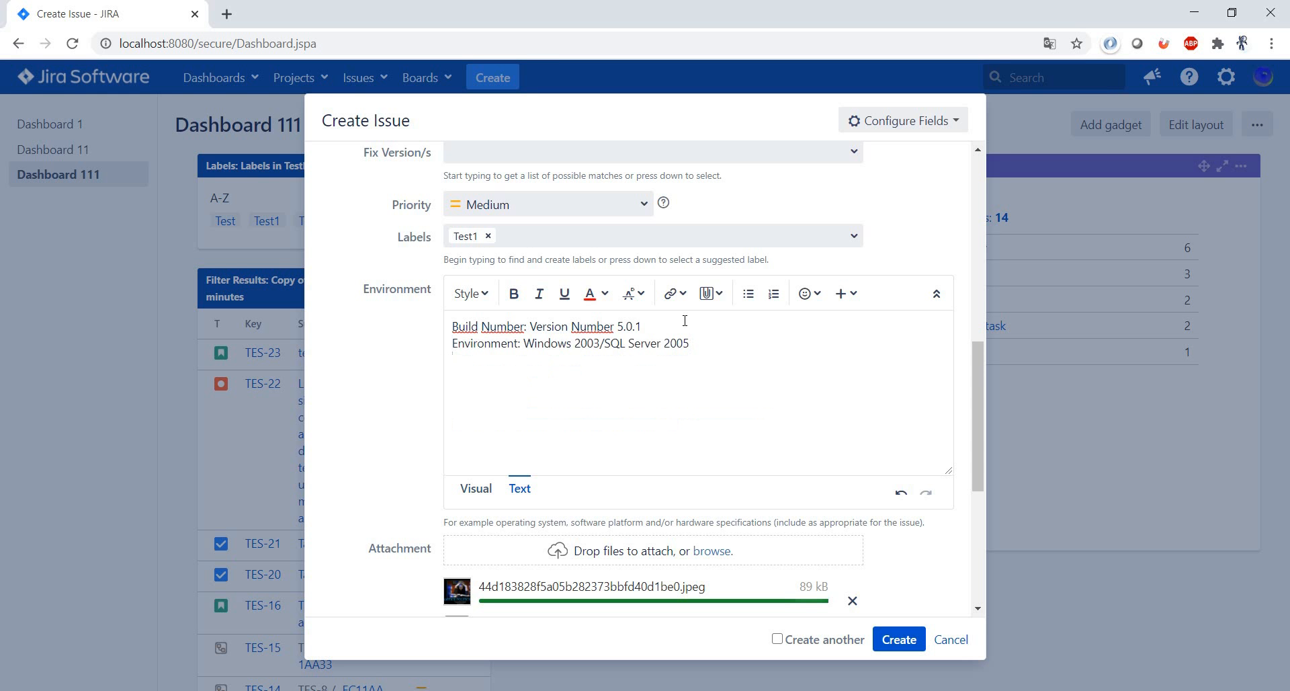
{"action": "type", "text": "Test, INT, Production"}
- Set the issue's Affects Version/s to Release 1 and Release 4
{"action": "scroll", "coordinate": [793, 379], "scroll_direction": "down", "scroll_amount": 4}
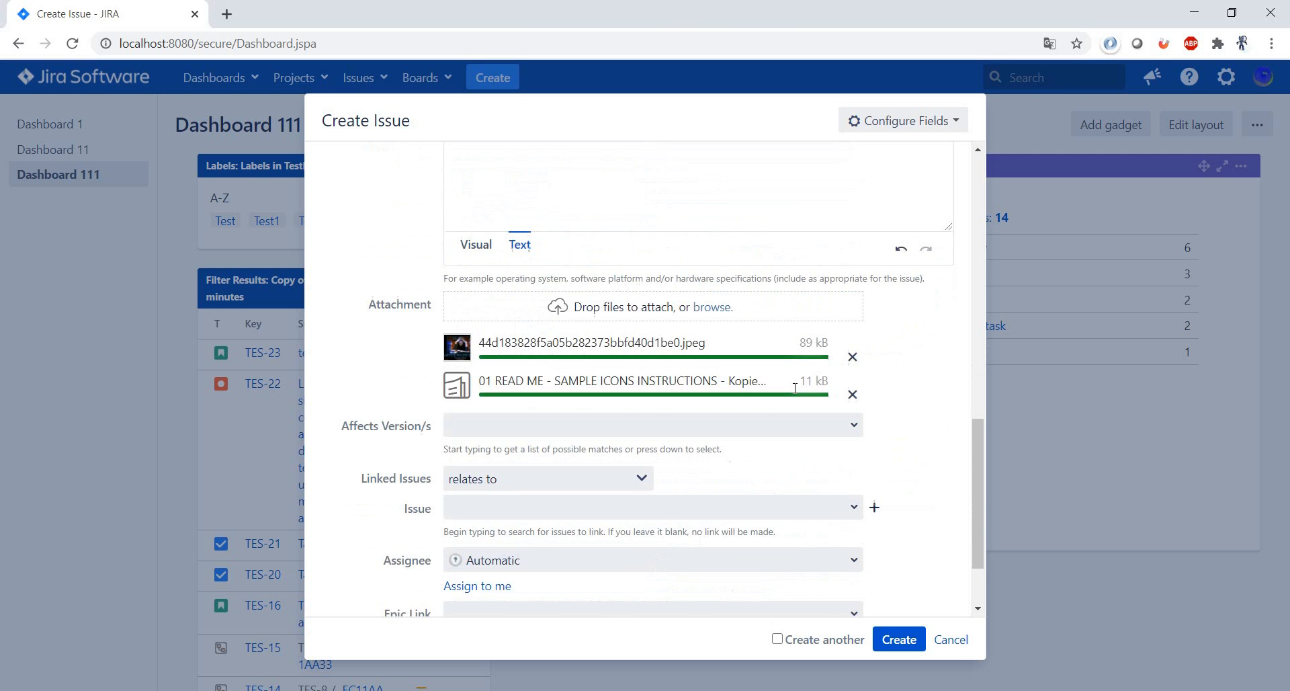
{"action": "left_click", "coordinate": [852, 420]}
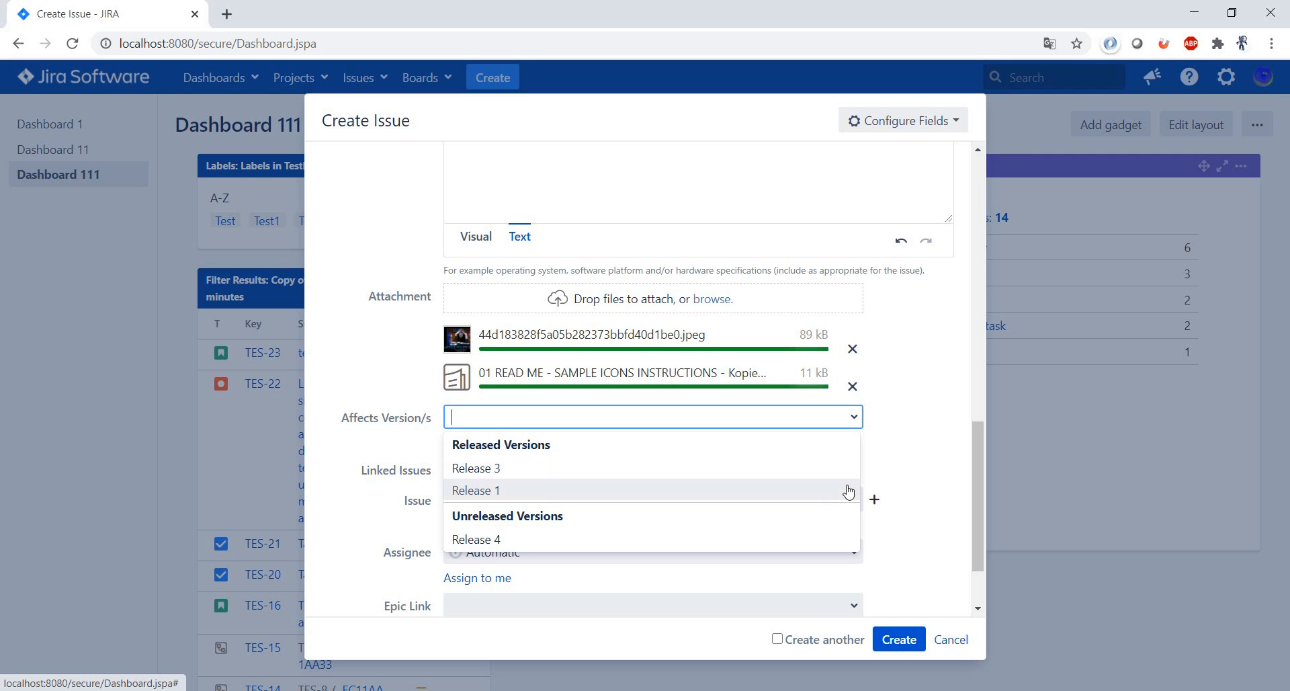
{"action": "left_click", "coordinate": [848, 491]}
{"action": "left_click", "coordinate": [853, 416]}
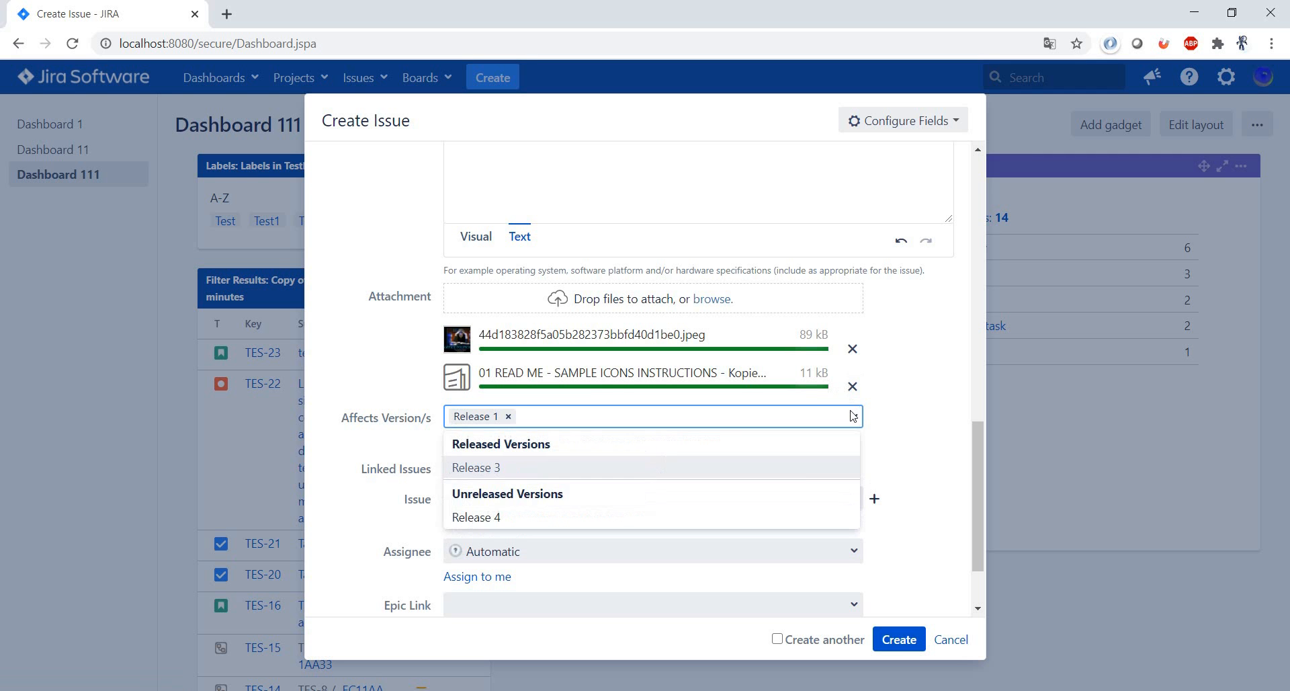
{"action": "left_click", "coordinate": [796, 517]}
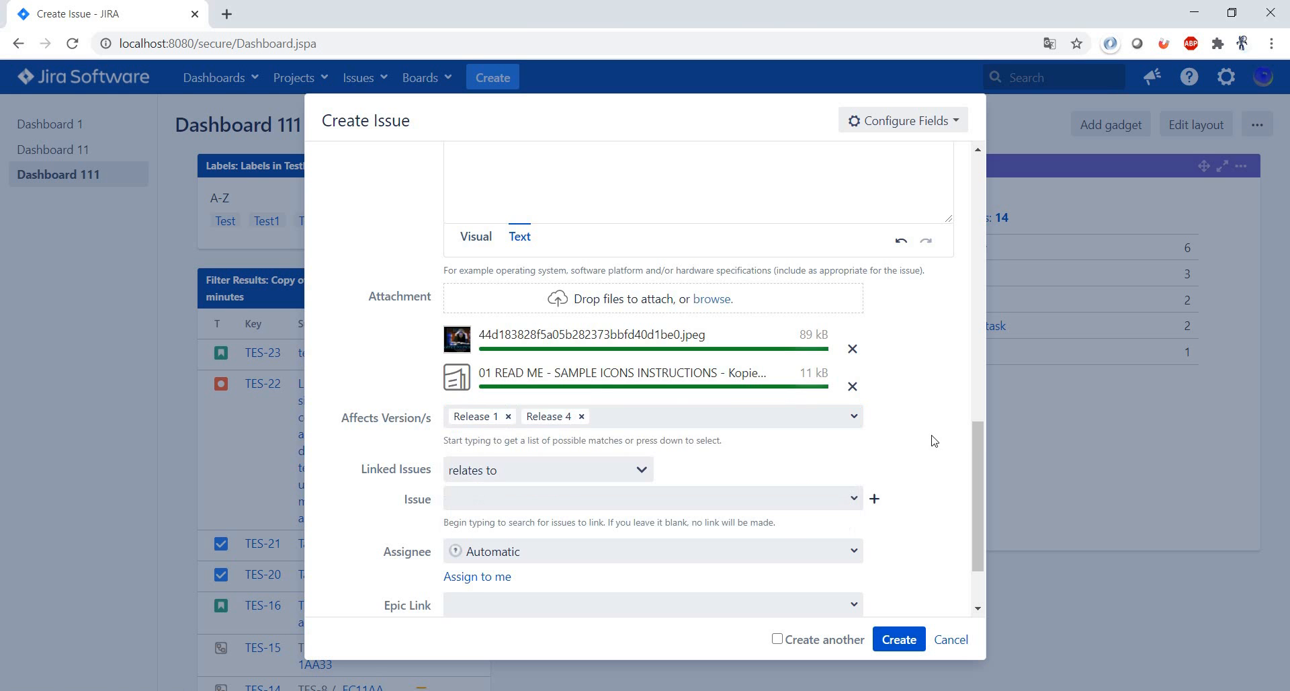
- Link the issue to Epic 1 (TES-17) and put it in TES Sprint 2
{"action": "scroll", "coordinate": [934, 440], "scroll_direction": "down", "scroll_amount": 2}
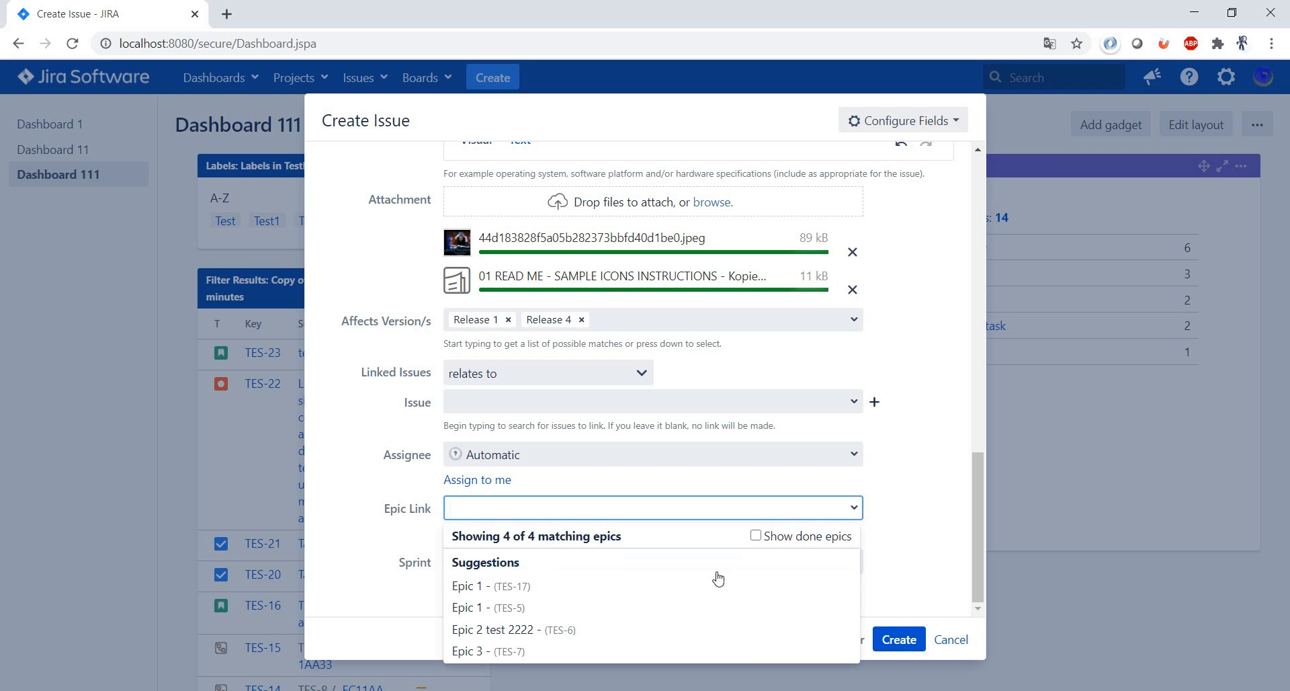
{"action": "left_click", "coordinate": [705, 589]}
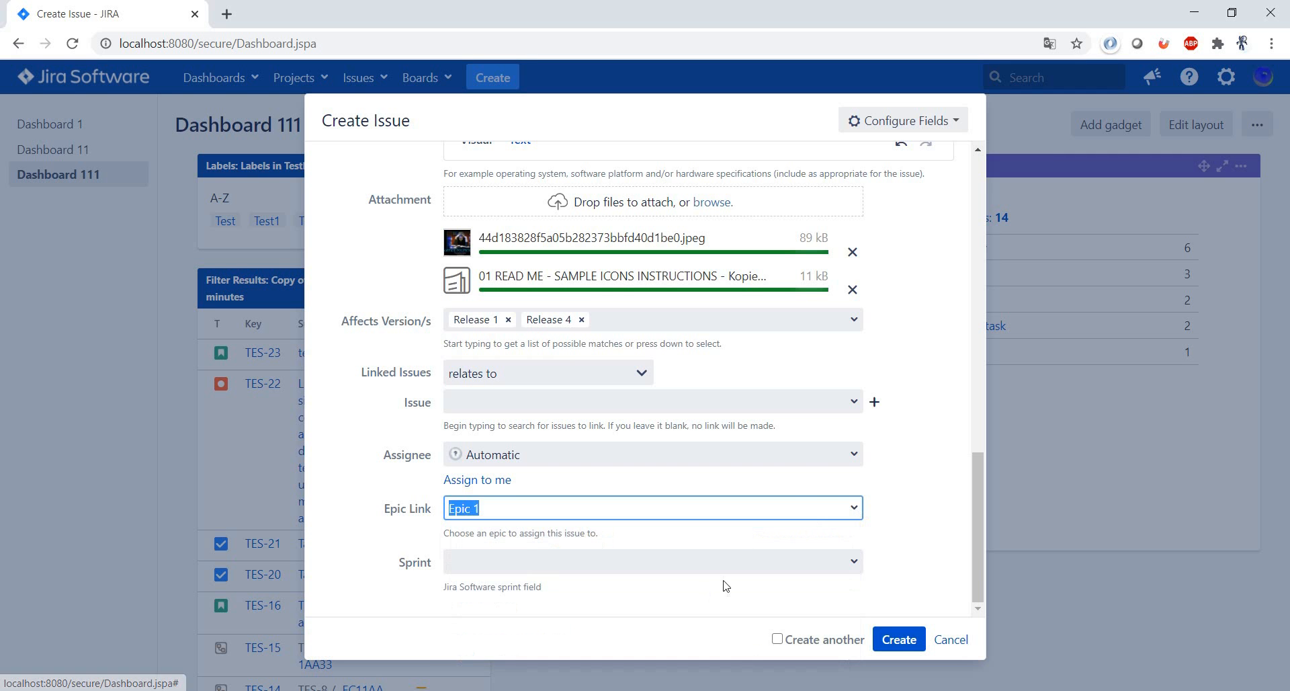
{"action": "left_click", "coordinate": [911, 505]}
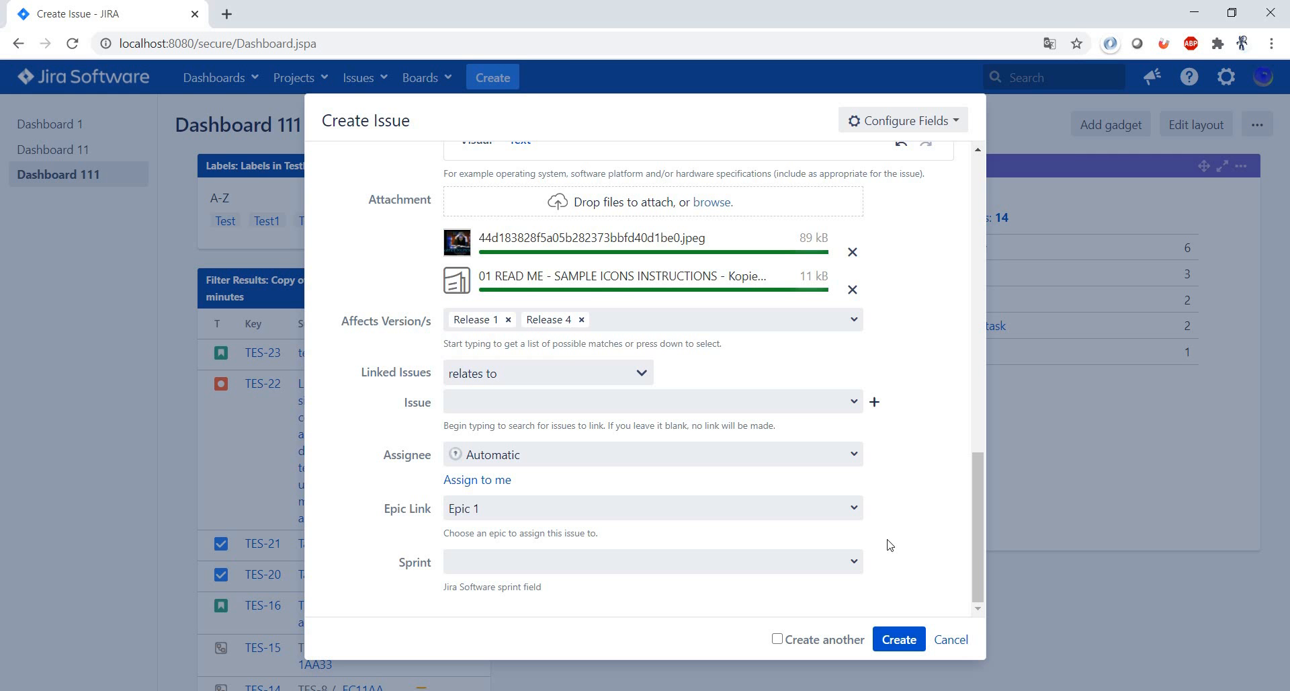
{"action": "left_click", "coordinate": [845, 568]}
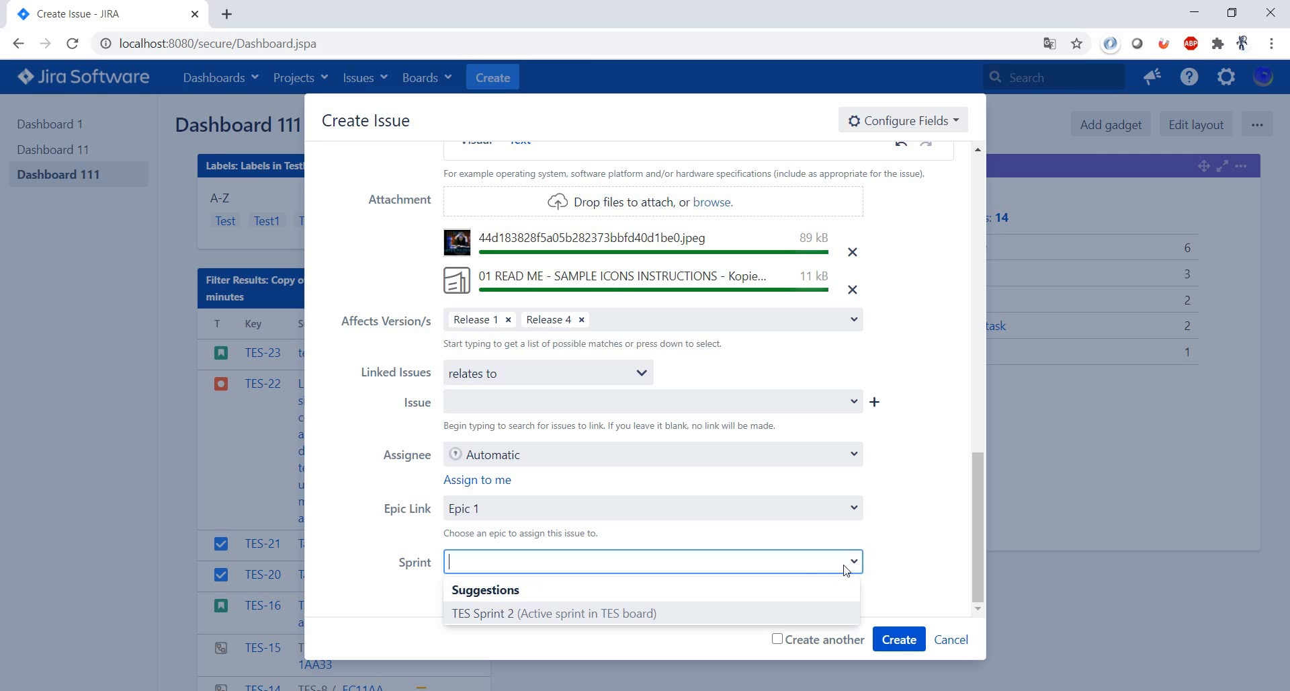
{"action": "left_click", "coordinate": [813, 613]}
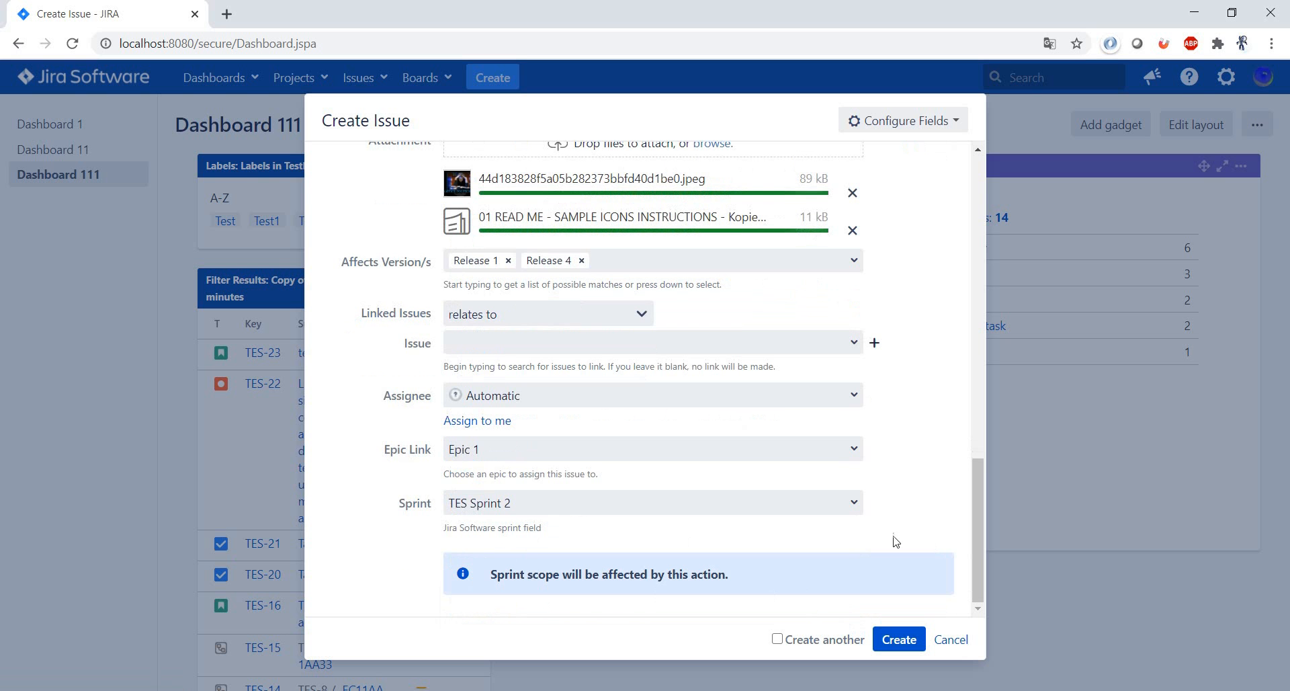
- Limit the Create Issue form to the custom selection of fields and review which ones it contains
{"action": "scroll", "coordinate": [915, 535], "scroll_direction": "up", "scroll_amount": 15}
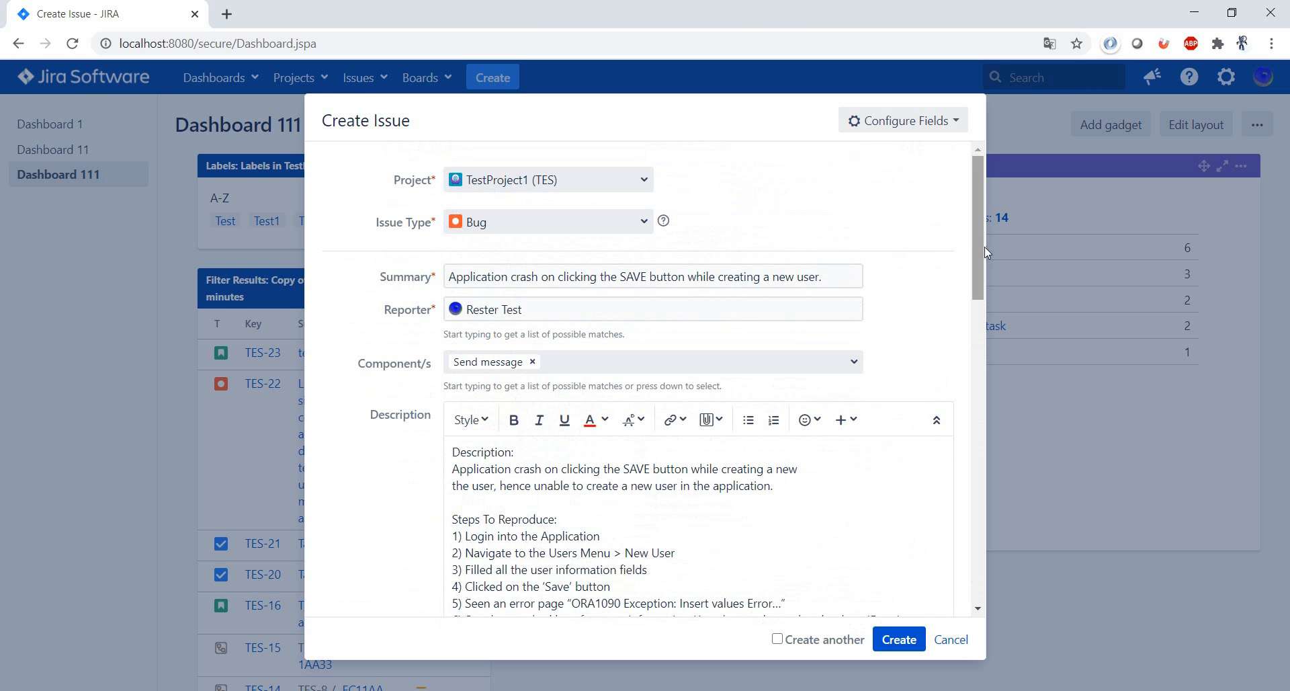
{"action": "left_click", "coordinate": [937, 129]}
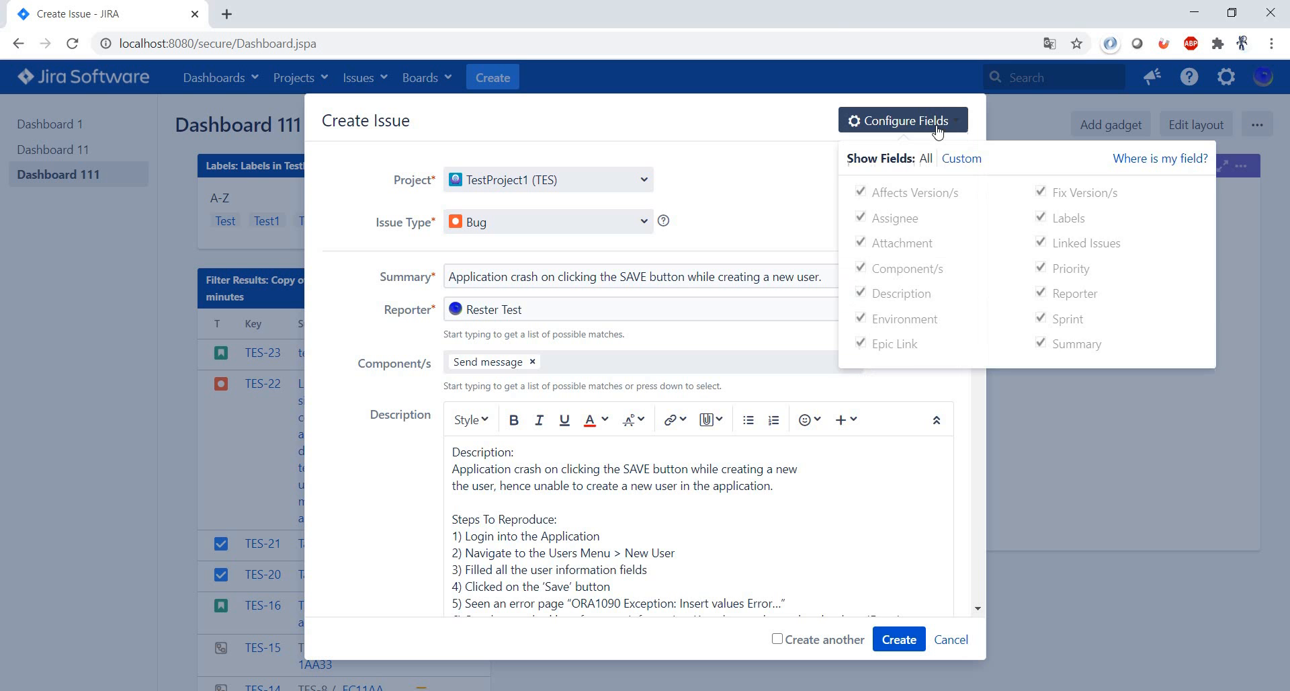
{"action": "left_click", "coordinate": [962, 161]}
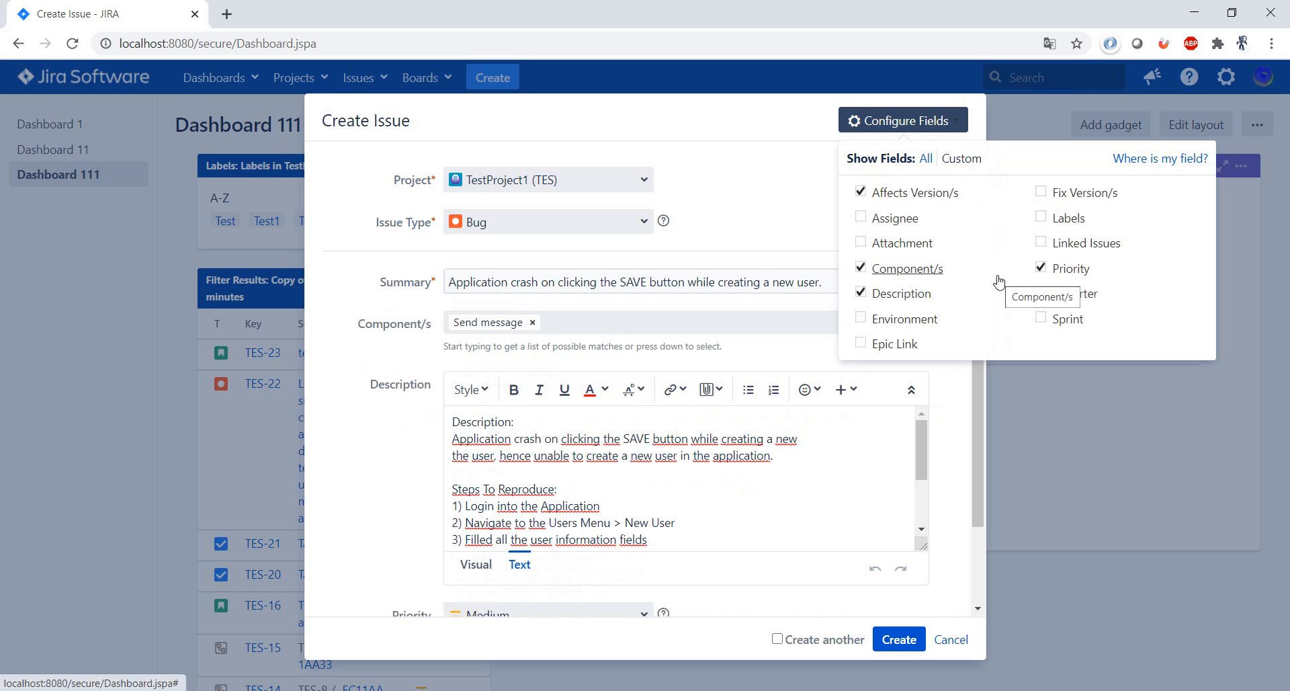
{"action": "left_click", "coordinate": [756, 192]}
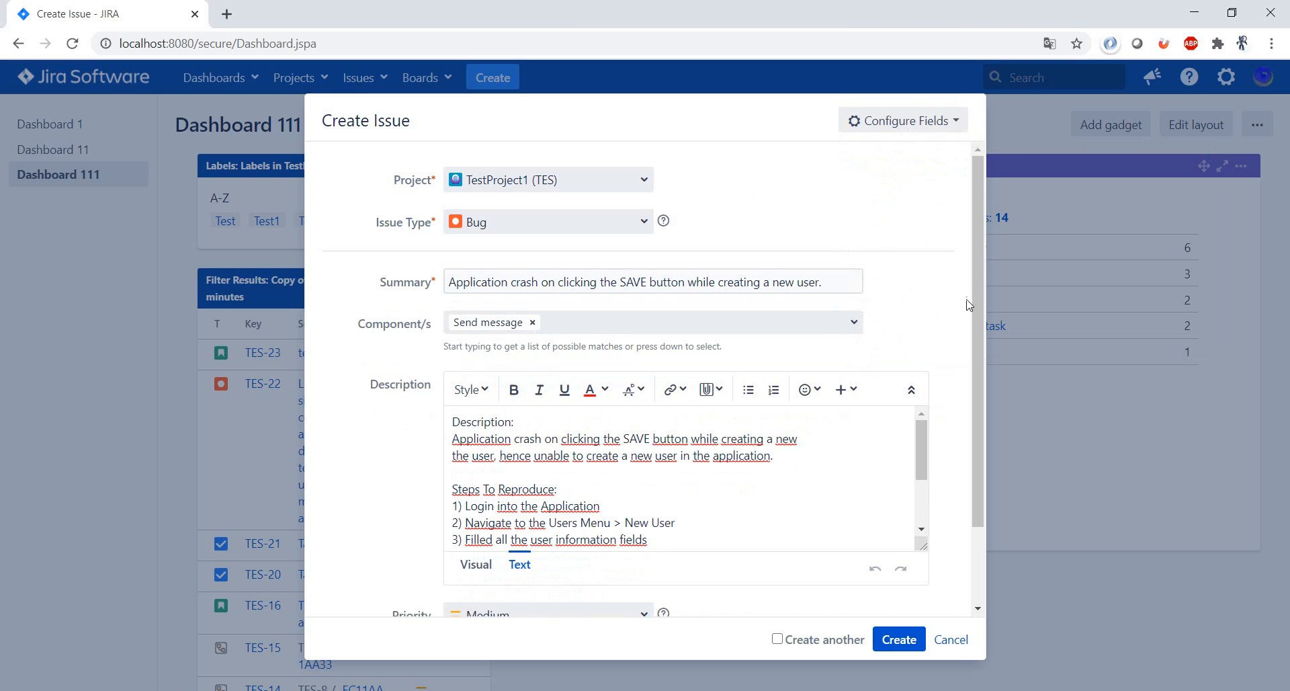
{"action": "scroll", "coordinate": [971, 333], "scroll_direction": "down", "scroll_amount": 2}
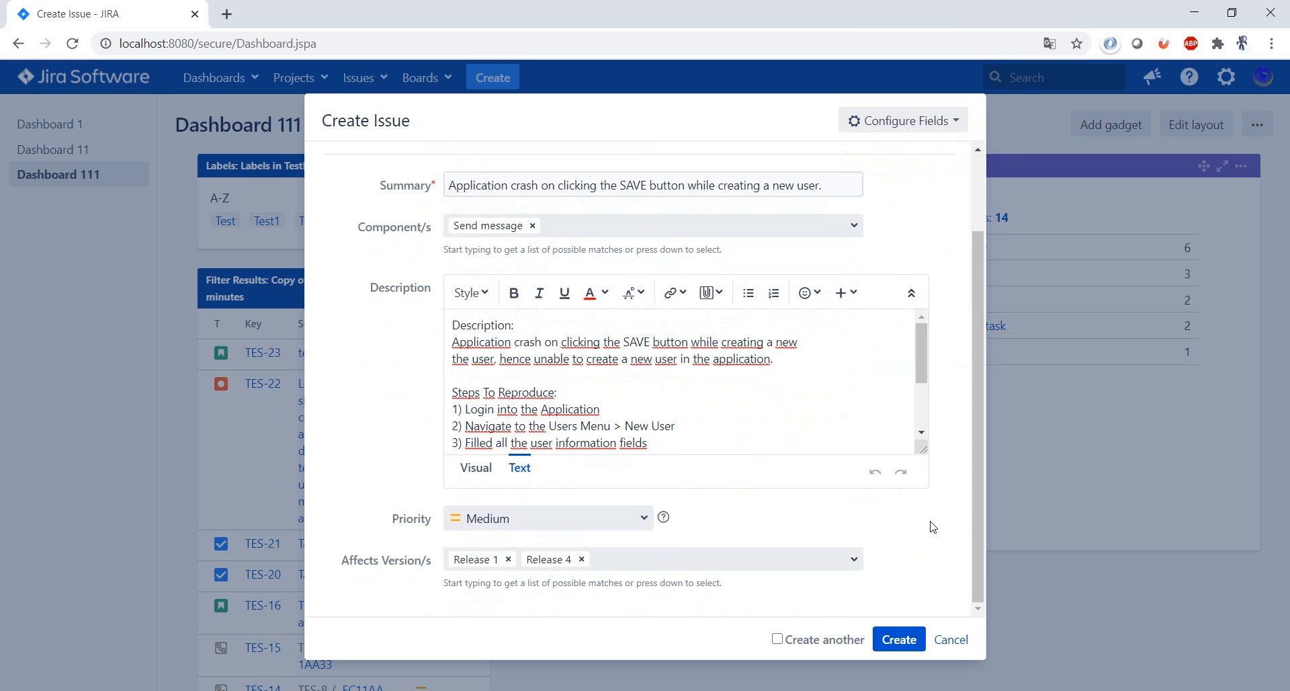
{"action": "scroll", "coordinate": [930, 518], "scroll_direction": "up", "scroll_amount": 2}
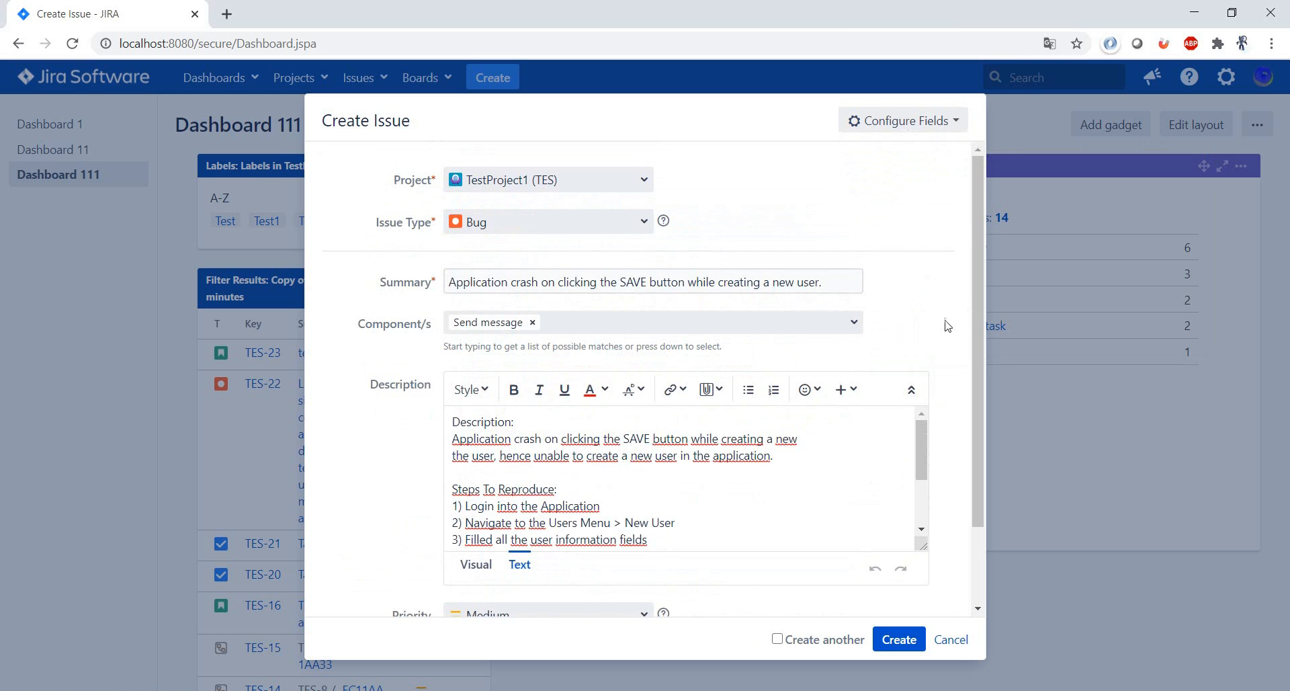
{"action": "scroll", "coordinate": [948, 325], "scroll_direction": "down", "scroll_amount": 2}
- Show all fields in the Create Issue form and check the values throughout the form down to Sprint
{"action": "left_click", "coordinate": [938, 118]}
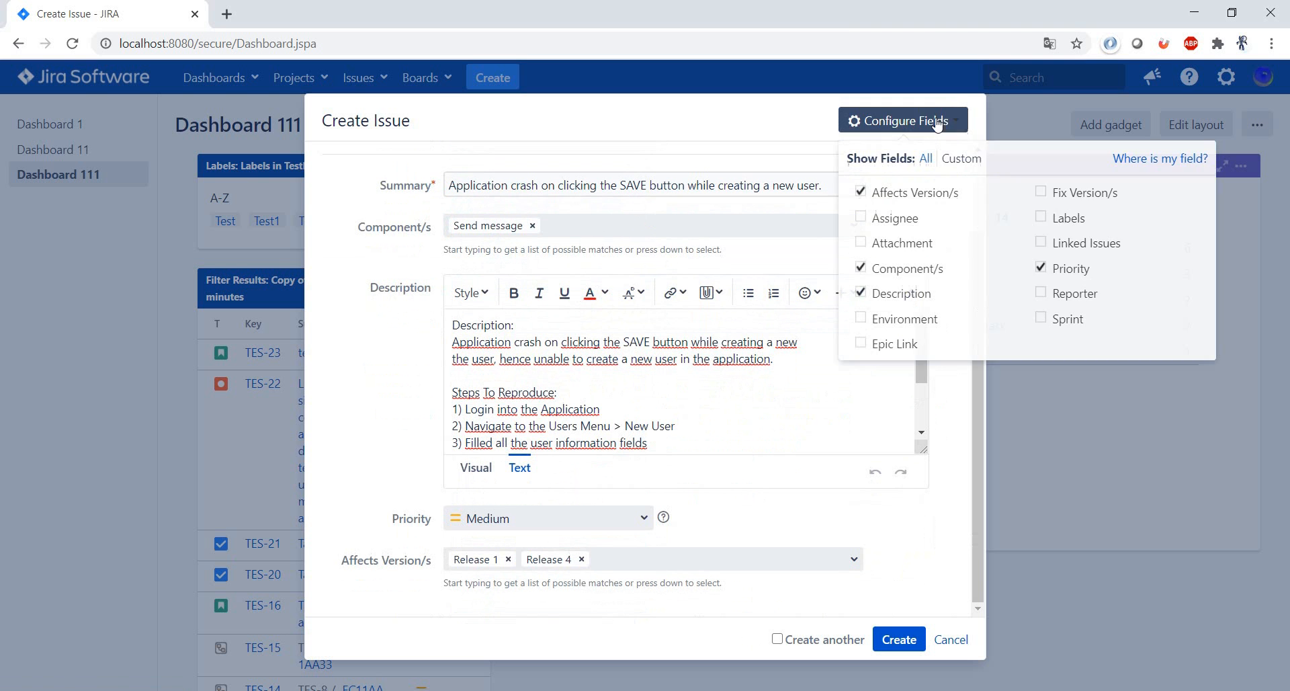
{"action": "left_click", "coordinate": [924, 162]}
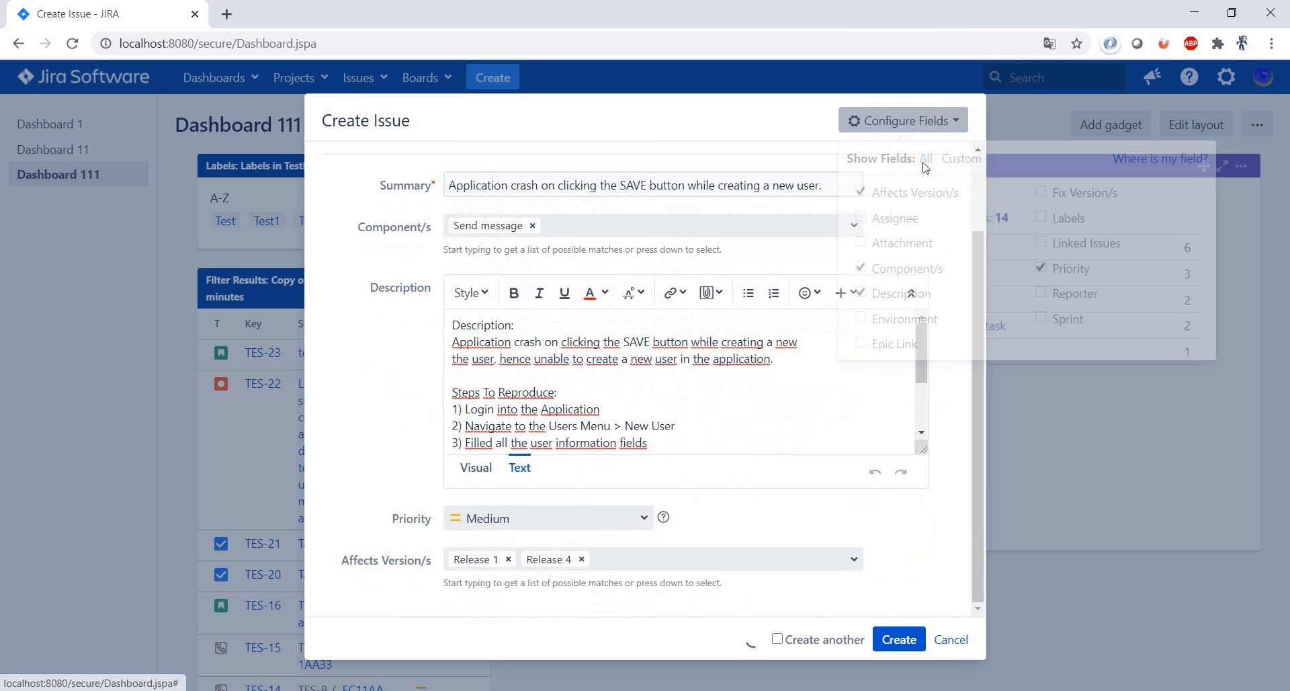
{"action": "left_click", "coordinate": [797, 119]}
{"action": "scroll", "coordinate": [896, 374], "scroll_direction": "down", "scroll_amount": 5}
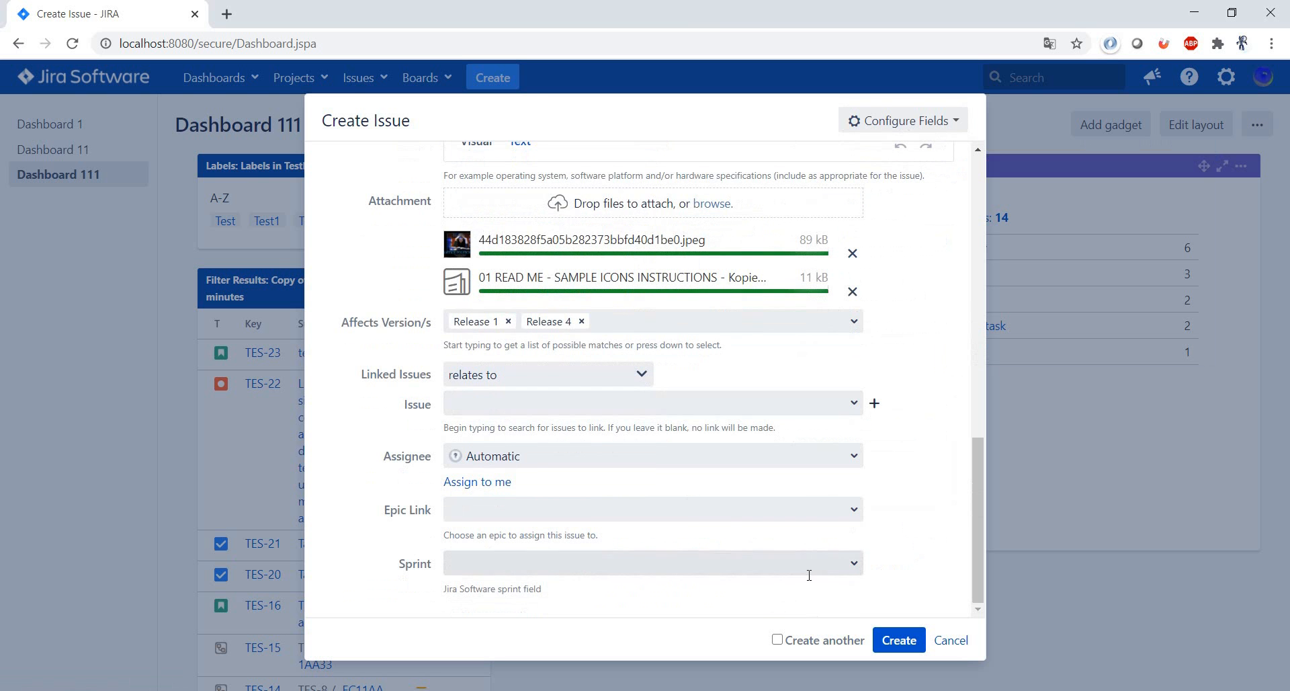
{"action": "scroll", "coordinate": [873, 524], "scroll_direction": "up", "scroll_amount": 5}
{"action": "scroll", "coordinate": [875, 523], "scroll_direction": "down", "scroll_amount": 4}
{"action": "scroll", "coordinate": [875, 524], "scroll_direction": "up", "scroll_amount": 10}
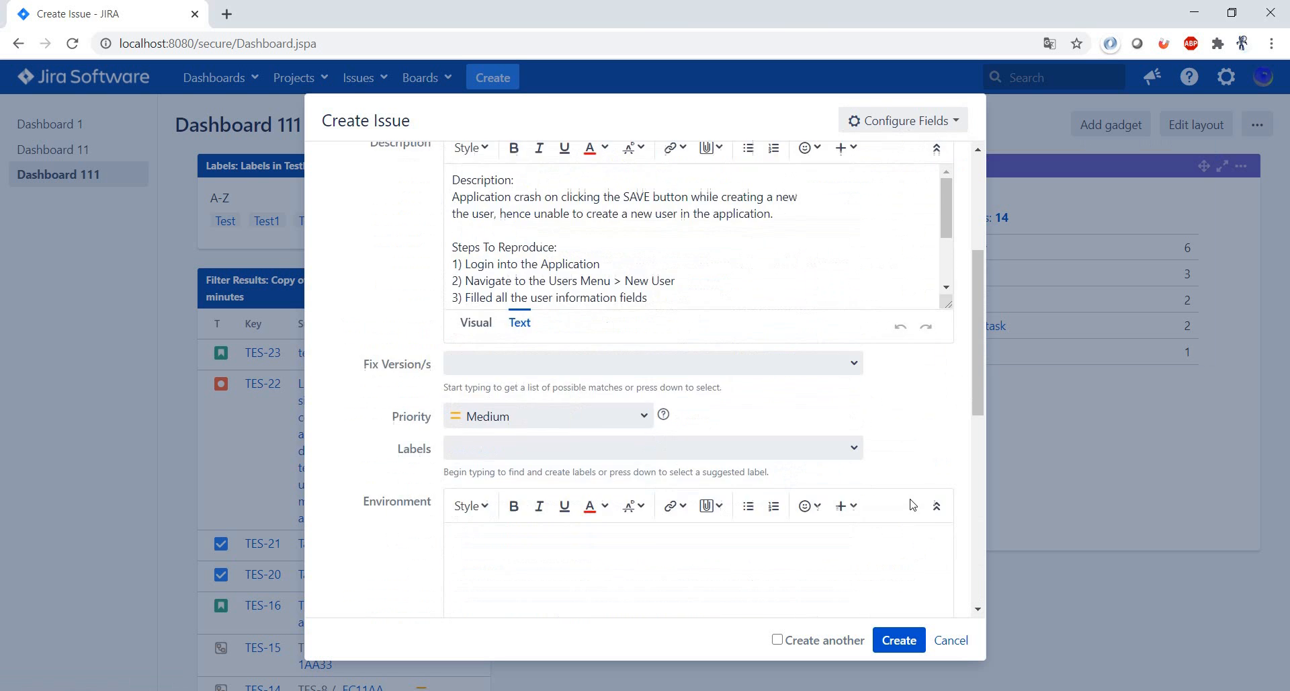
{"action": "scroll", "coordinate": [912, 504], "scroll_direction": "down", "scroll_amount": 8}
{"action": "scroll", "coordinate": [912, 504], "scroll_direction": "down", "scroll_amount": 3}
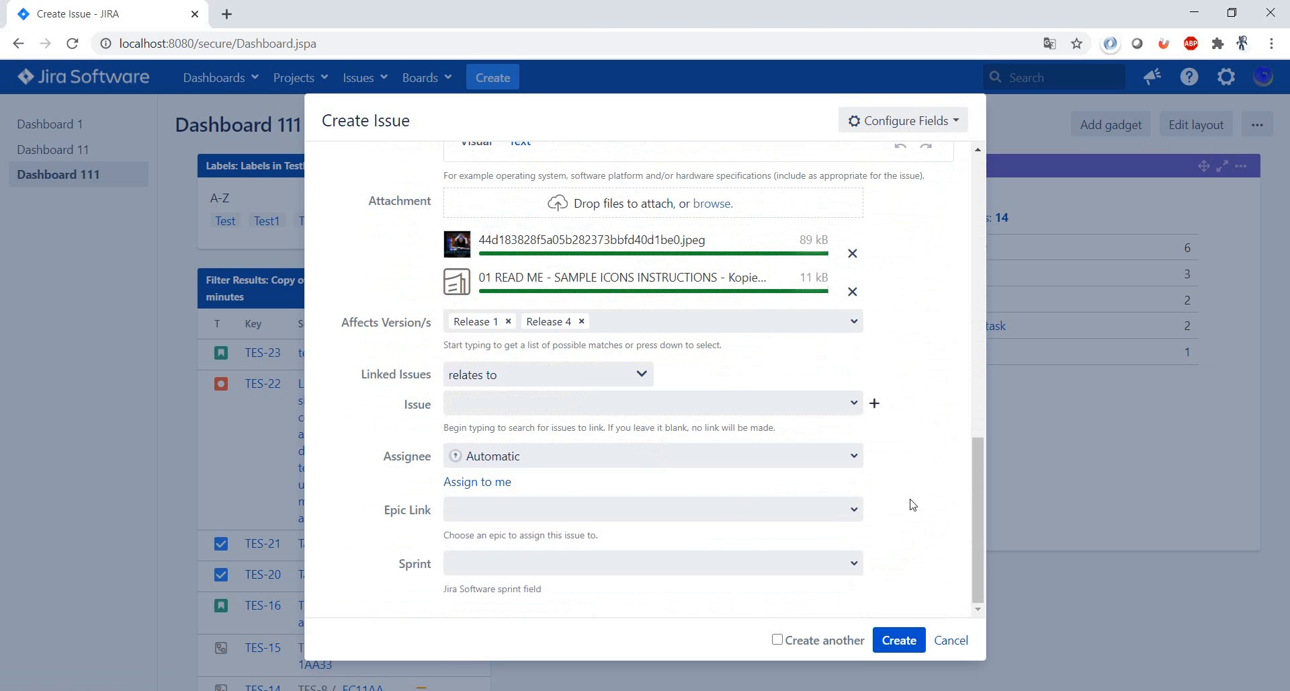
- Set the issue's Epic Link to Epic 1 and its Sprint to TES Sprint 2 again
{"action": "left_click", "coordinate": [857, 509]}
{"action": "left_click", "coordinate": [701, 585]}
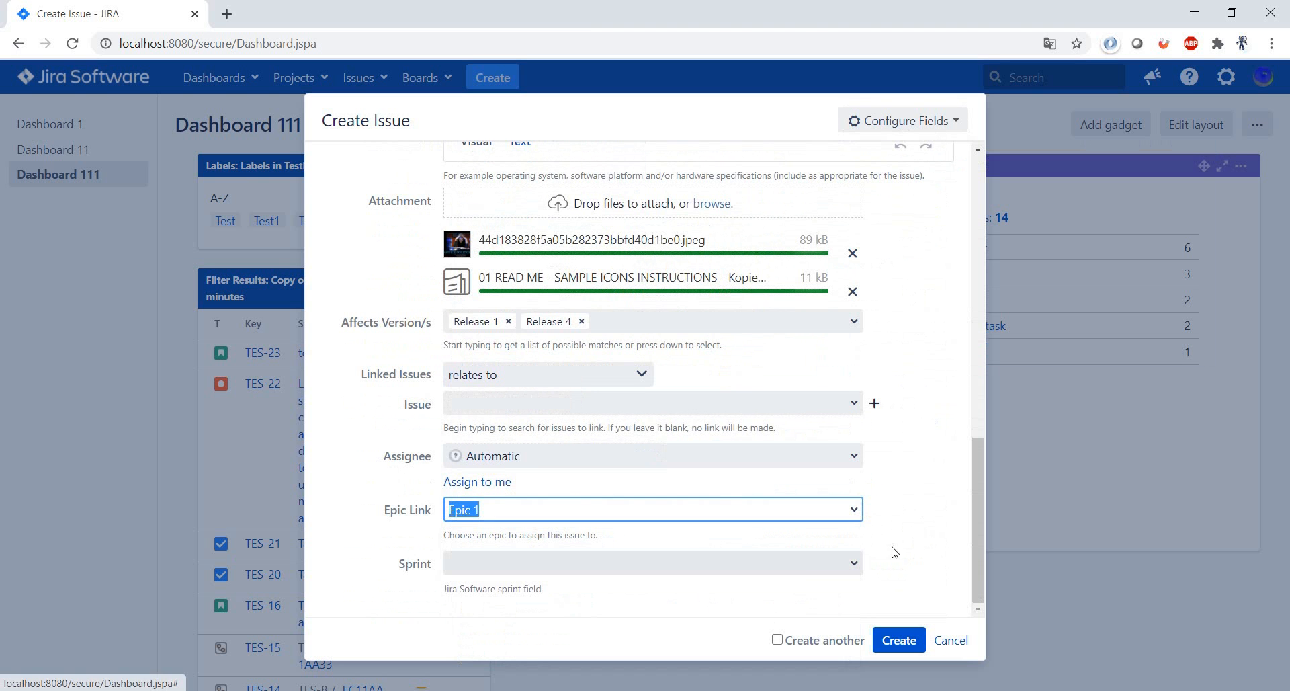
{"action": "left_click", "coordinate": [806, 564]}
{"action": "left_click", "coordinate": [629, 614]}
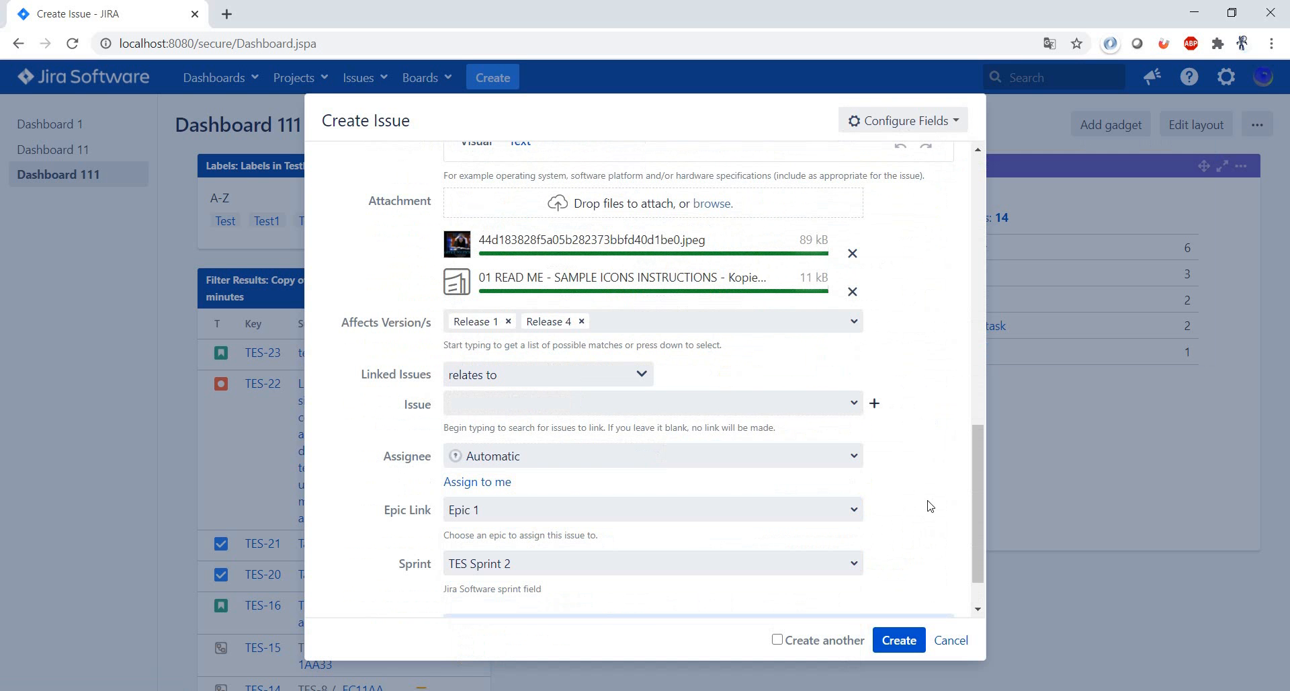
- Paste the sample report's details, from the Build Number line through the Environment line, into the issue's Environment field
{"action": "scroll", "coordinate": [930, 505], "scroll_direction": "up", "scroll_amount": 7}
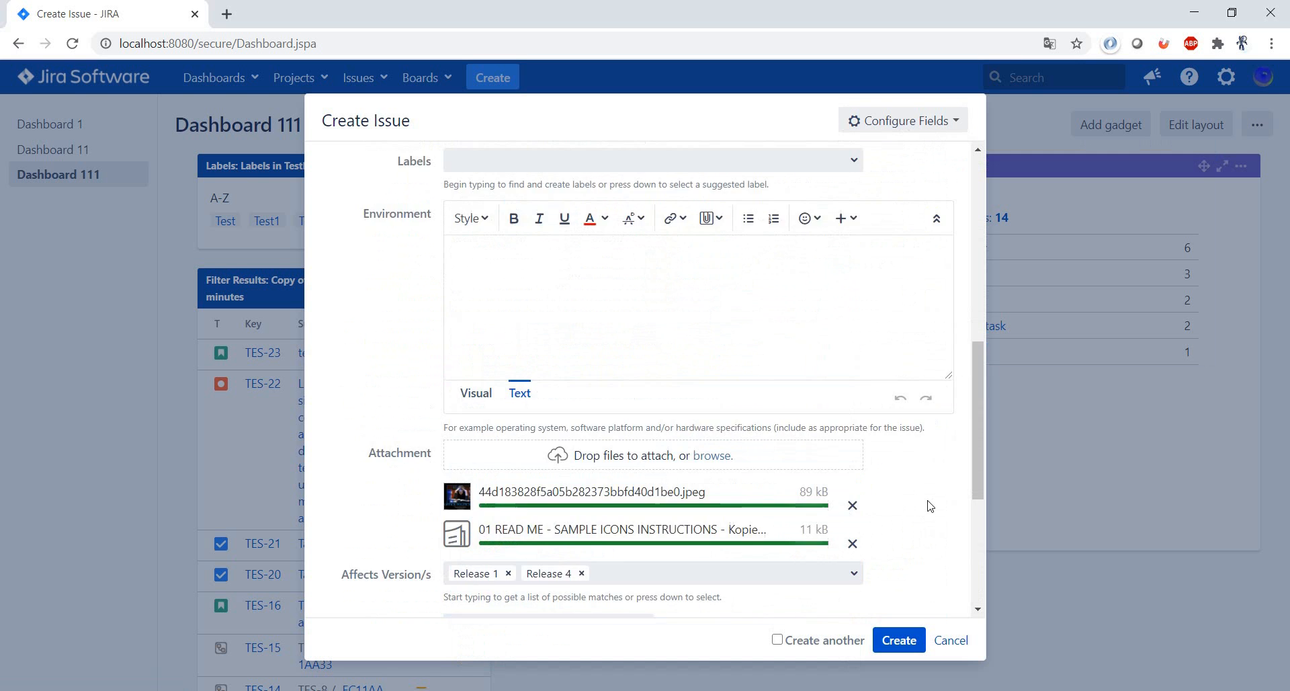
{"action": "scroll", "coordinate": [928, 501], "scroll_direction": "up", "scroll_amount": 3}
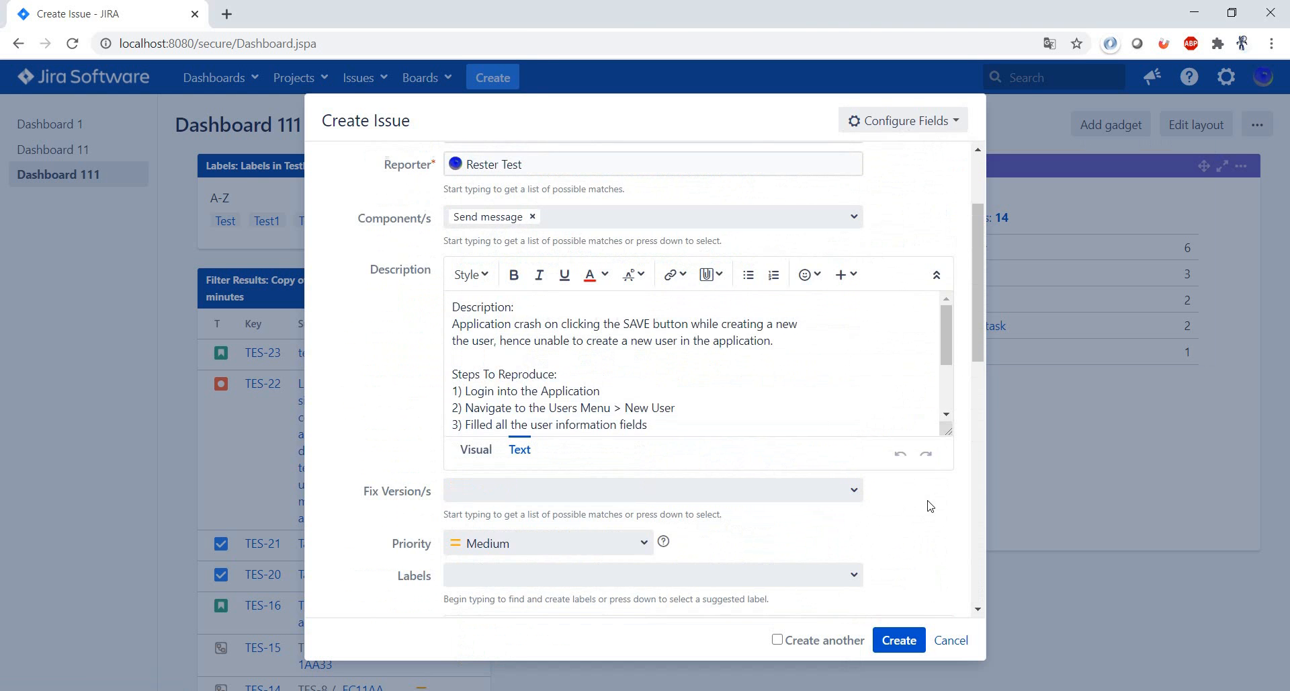
{"action": "scroll", "coordinate": [929, 504], "scroll_direction": "down", "scroll_amount": 6}
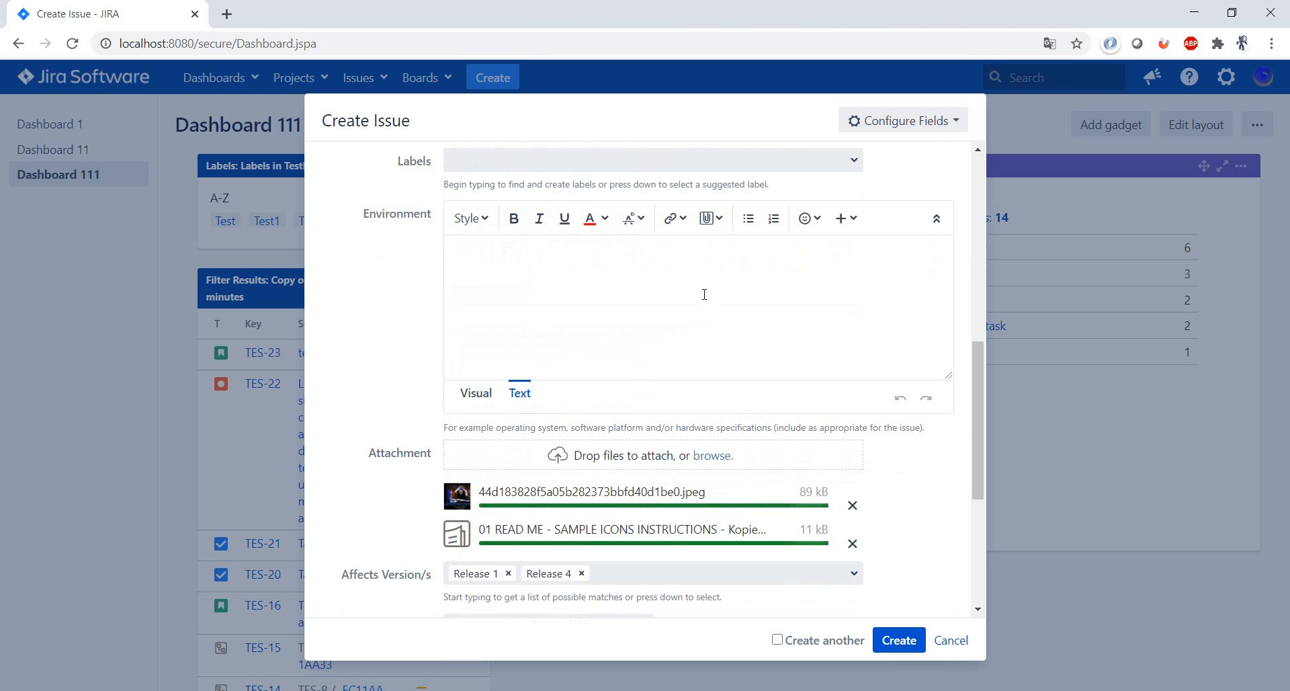
{"action": "type", "text": "Build Number: Version Number 5.0.1 Severity: HIGH (High/Medium/Low) or 1 Priority: HIGH (High/Medium/Low) or 1 Assigned to: Developer-X Reported By: Your Name Reported On: Date Reason: Defect Status: New/Open/Active (Depends on the Tool you are using) Environment: Windows 2003/SQL Server 2005"}
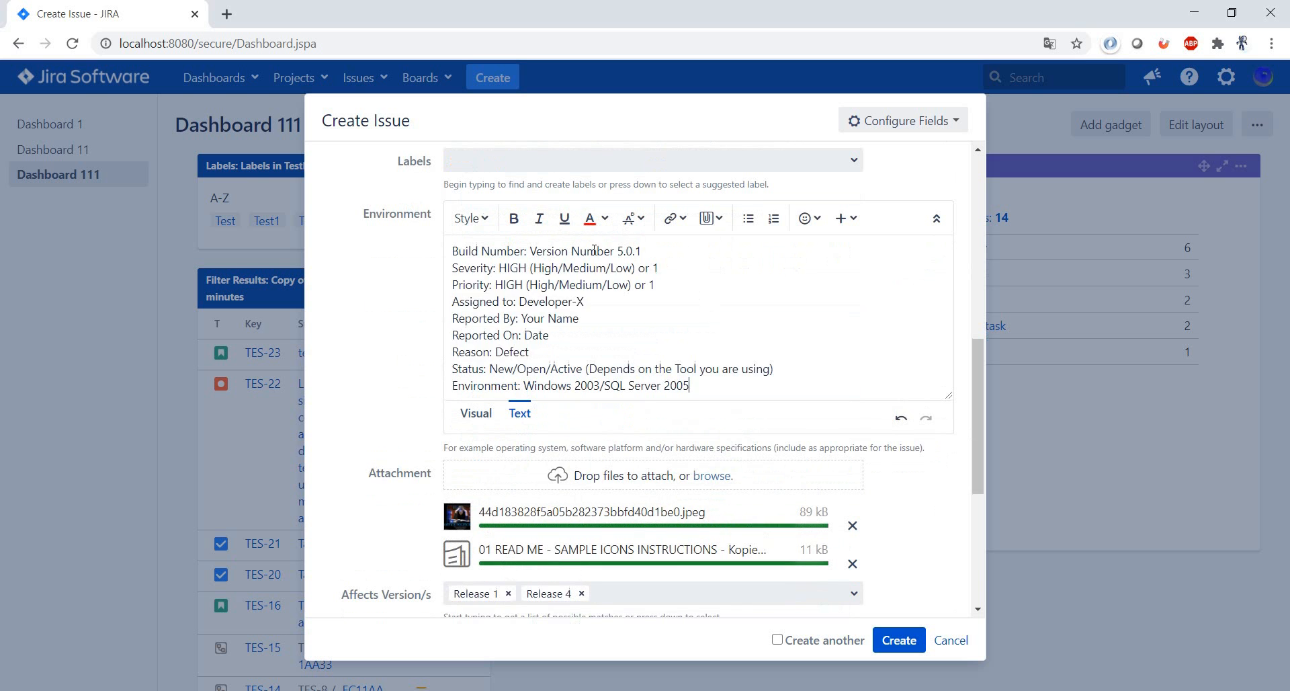
- Delete the Severity through Status lines from the Environment text, keeping only the Build Number and Environment lines
{"action": "left_click_drag", "start_coordinate": [537, 351], "coordinate": [438, 289]}
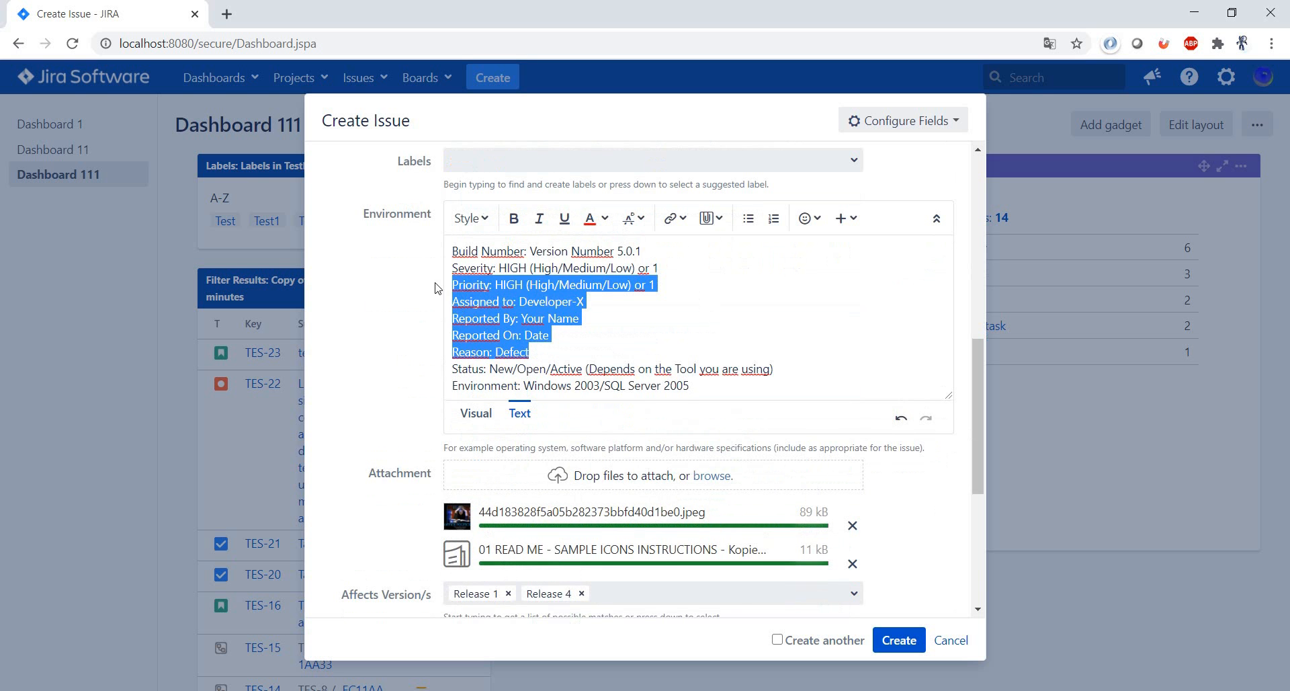
{"action": "left_click", "coordinate": [657, 267]}
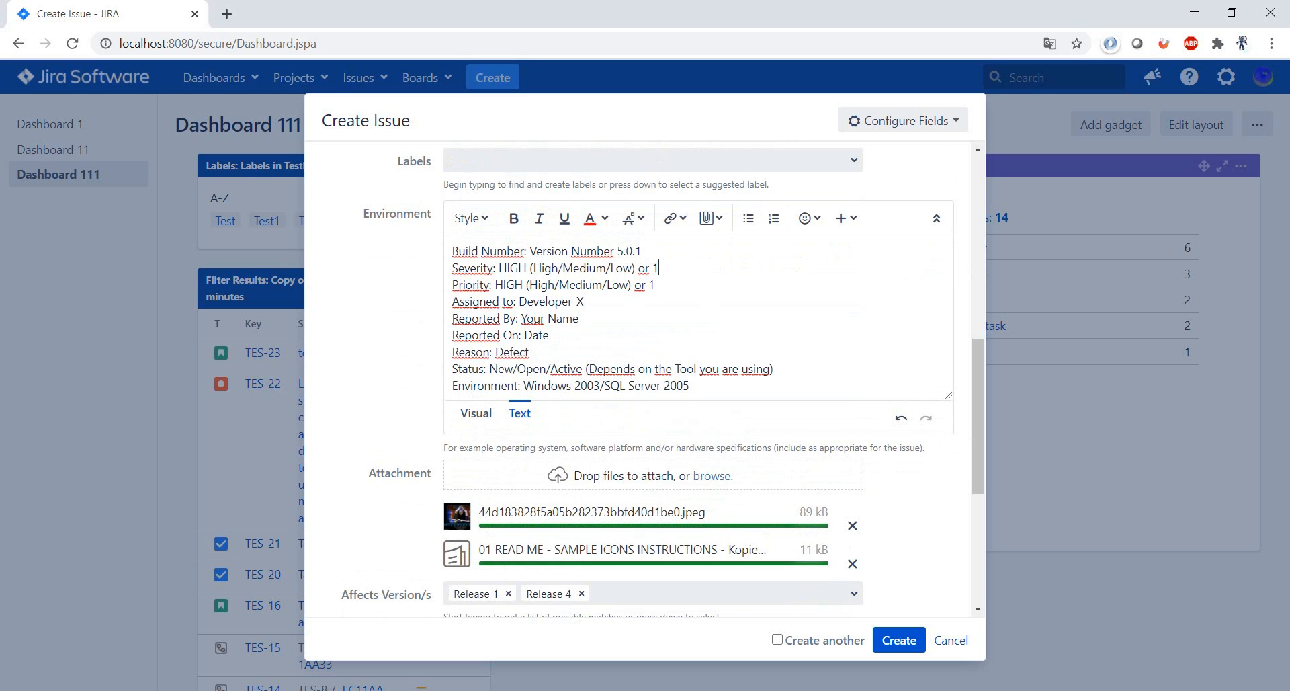
{"action": "left_click_drag", "start_coordinate": [538, 351], "coordinate": [444, 270]}
{"action": "key", "text": "BackSpace"}
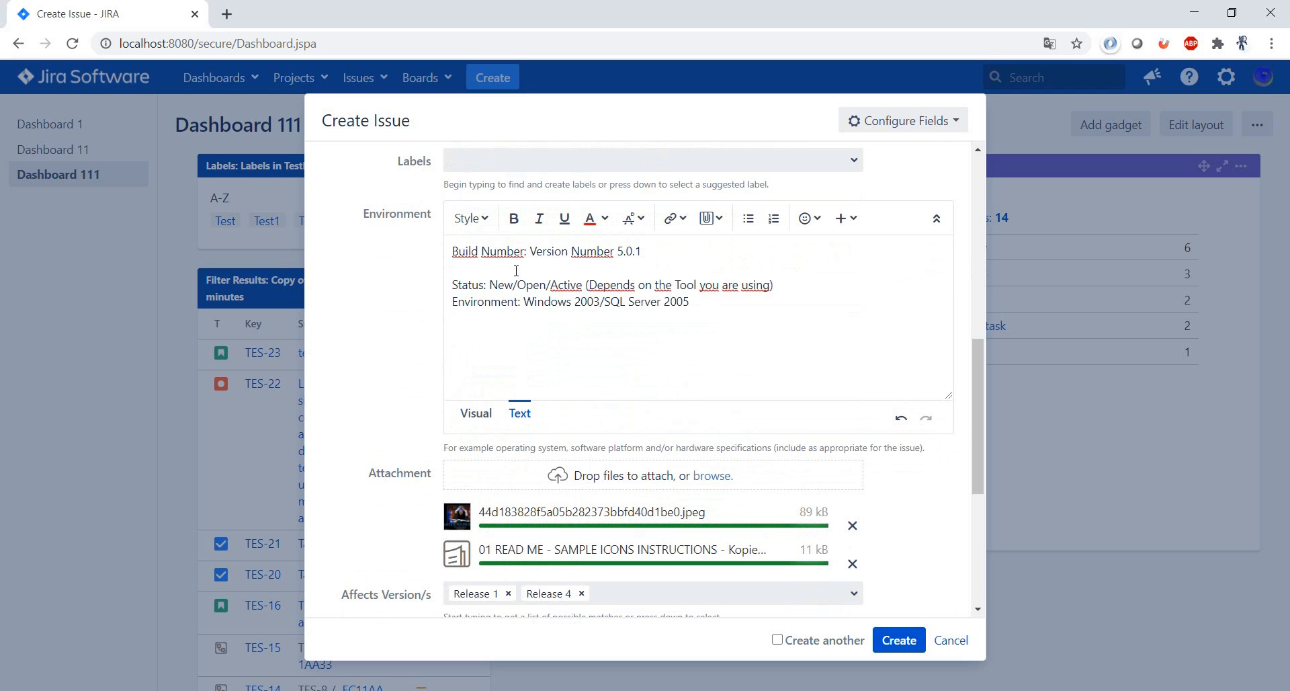
{"action": "key", "text": "BackSpace"}
{"action": "left_click_drag", "start_coordinate": [774, 268], "coordinate": [425, 272]}
{"action": "key", "text": "BackSpace"}
{"action": "key", "text": "BackSpace"}
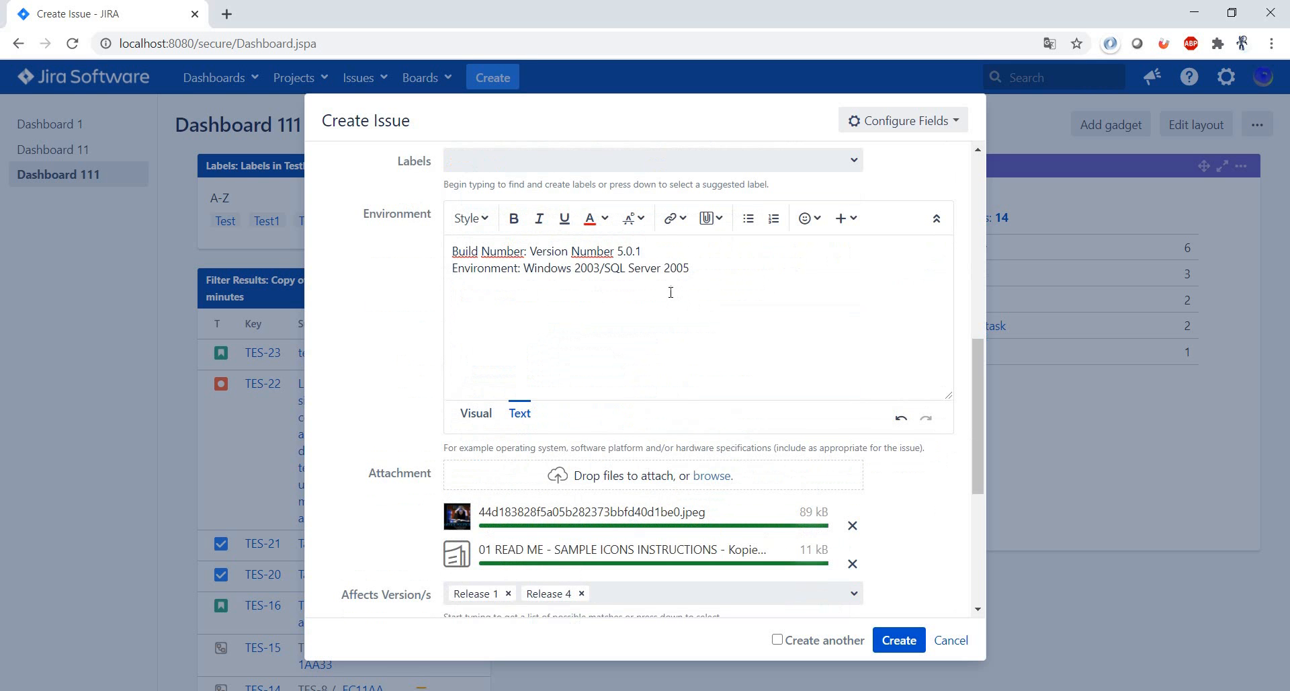
- Create the bug "Application crash on clicking the SAVE button while creating a new user." and open the new issue
{"action": "scroll", "coordinate": [341, 374], "scroll_direction": "up", "scroll_amount": 6}
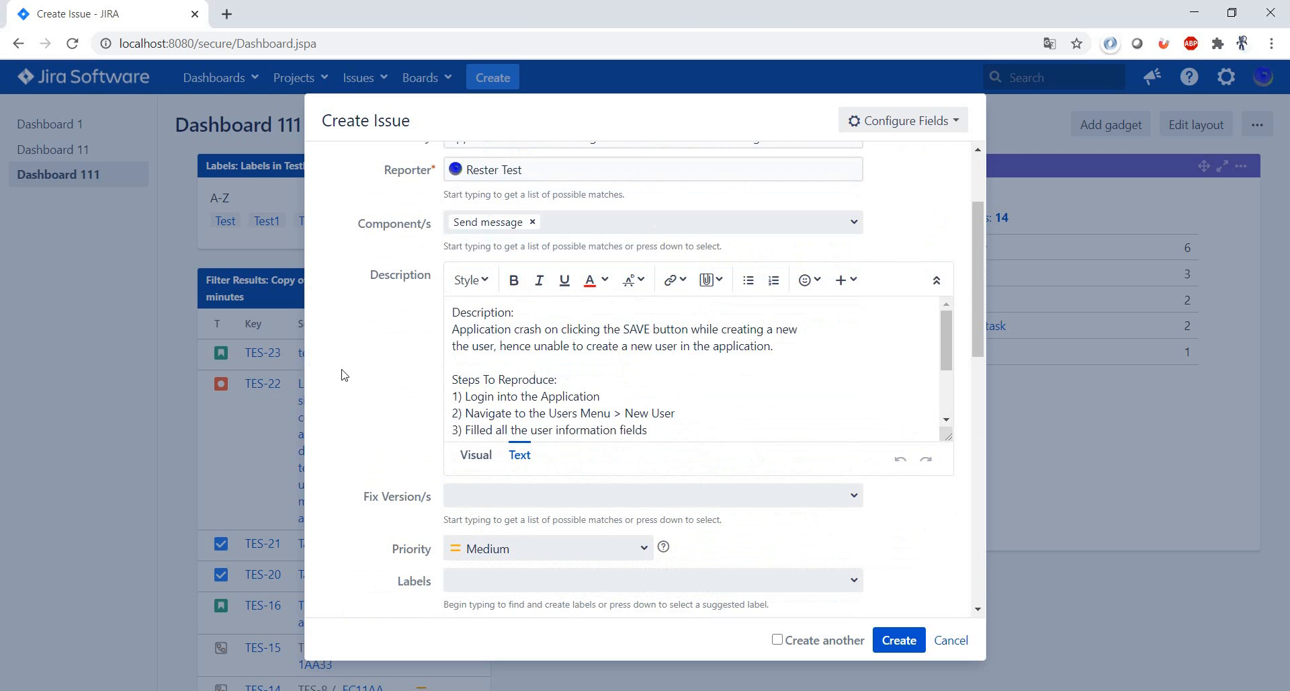
{"action": "scroll", "coordinate": [381, 419], "scroll_direction": "up", "scroll_amount": 2}
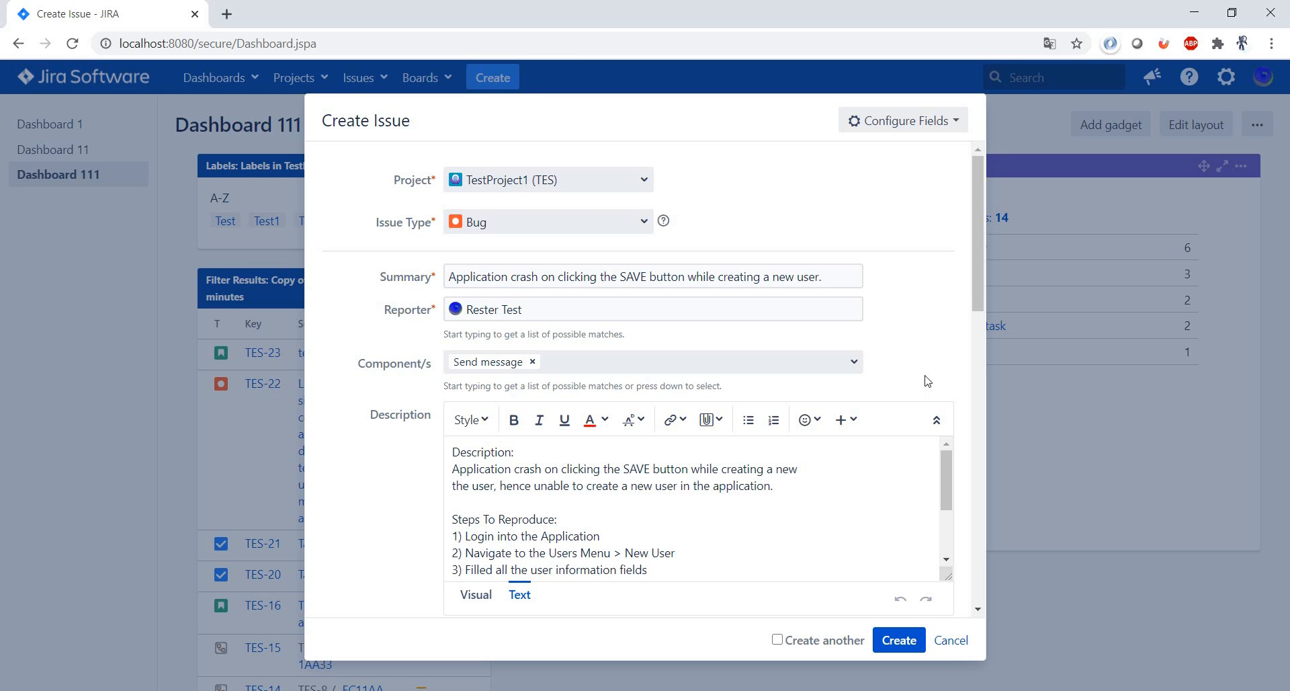
{"action": "left_click", "coordinate": [903, 641]}
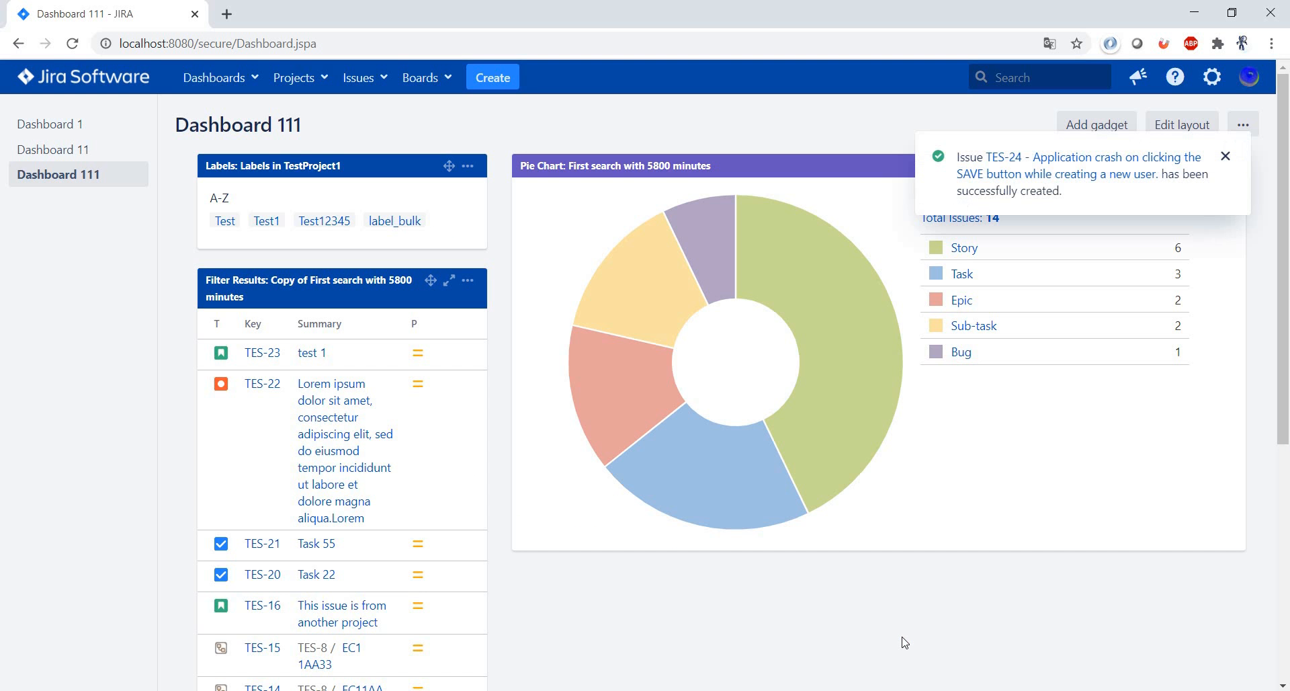
{"action": "left_click", "coordinate": [1030, 181]}
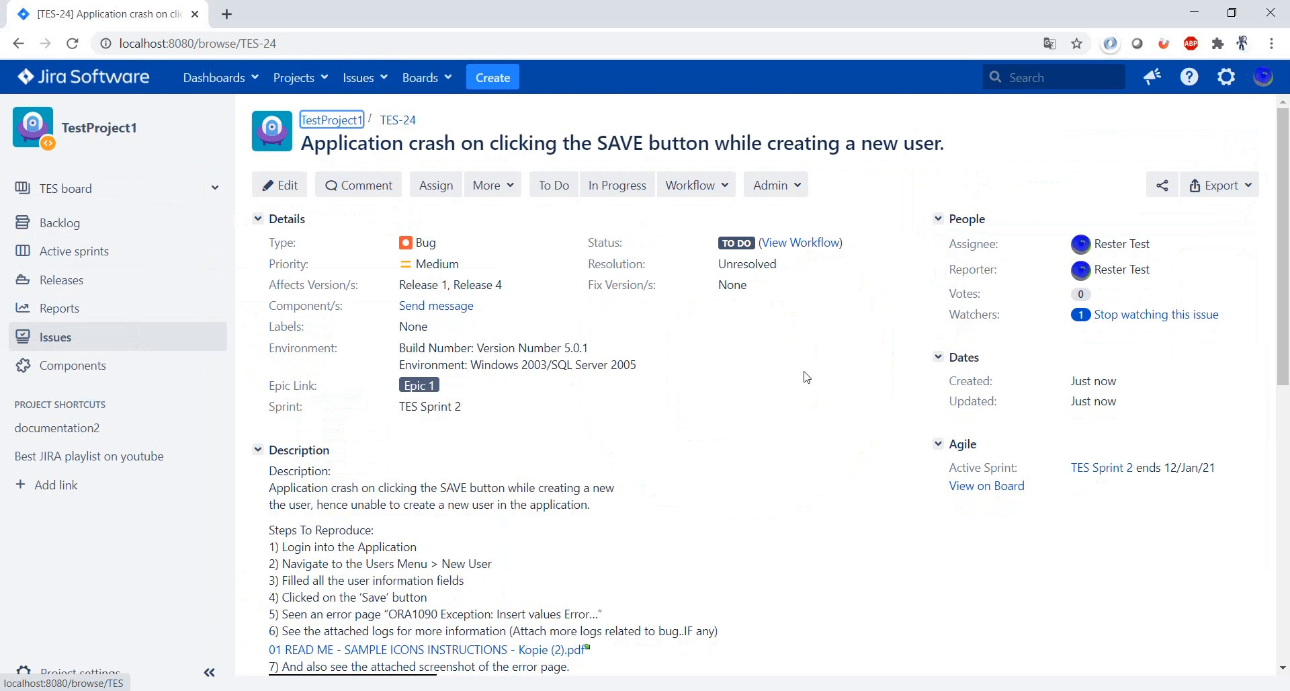
- Check the issue's description and attachments, and add the label Test1 to it
{"action": "scroll", "coordinate": [806, 376], "scroll_direction": "down", "scroll_amount": 6}
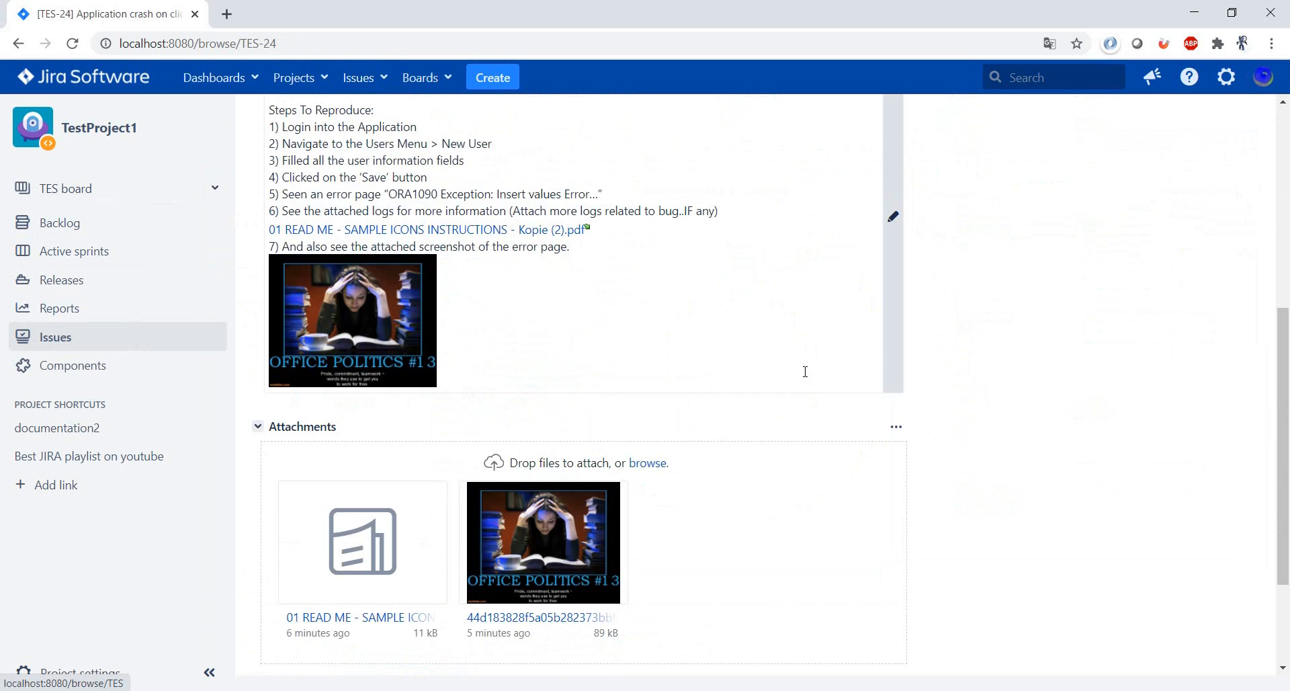
{"action": "scroll", "coordinate": [805, 371], "scroll_direction": "down", "scroll_amount": 2}
{"action": "scroll", "coordinate": [805, 372], "scroll_direction": "up", "scroll_amount": 7}
{"action": "scroll", "coordinate": [804, 371], "scroll_direction": "up", "scroll_amount": 1}
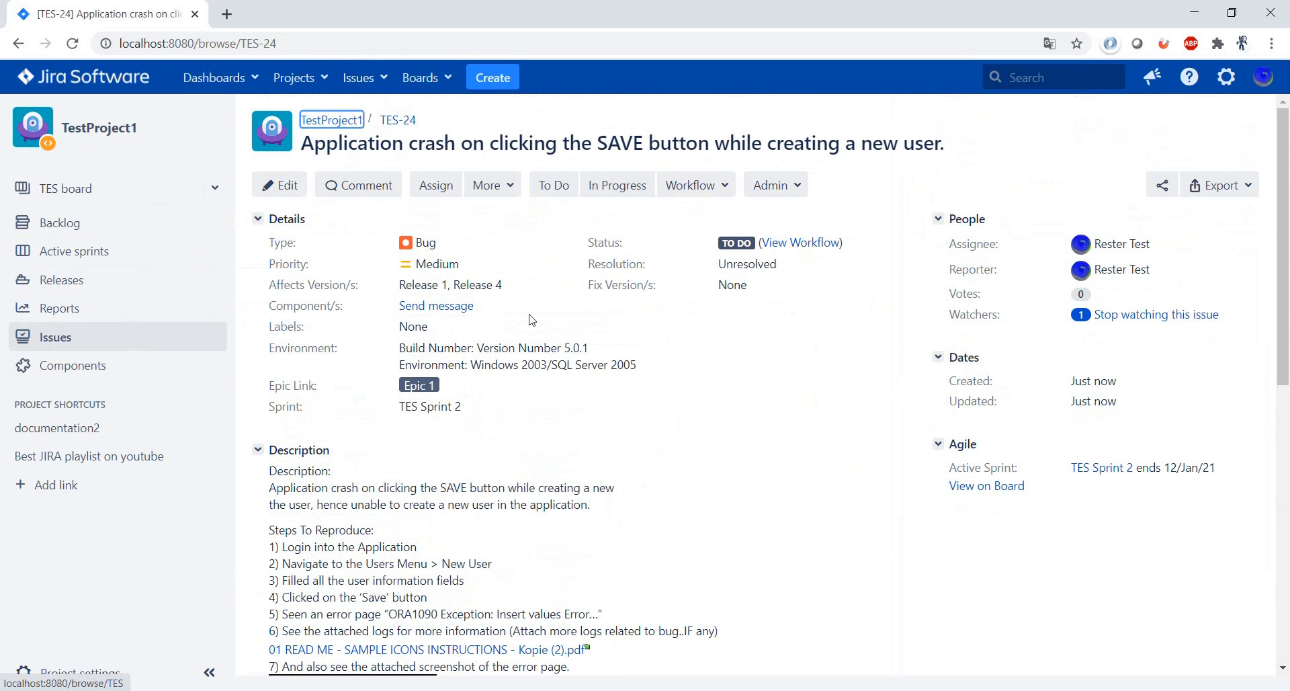
{"action": "left_click", "coordinate": [442, 326]}
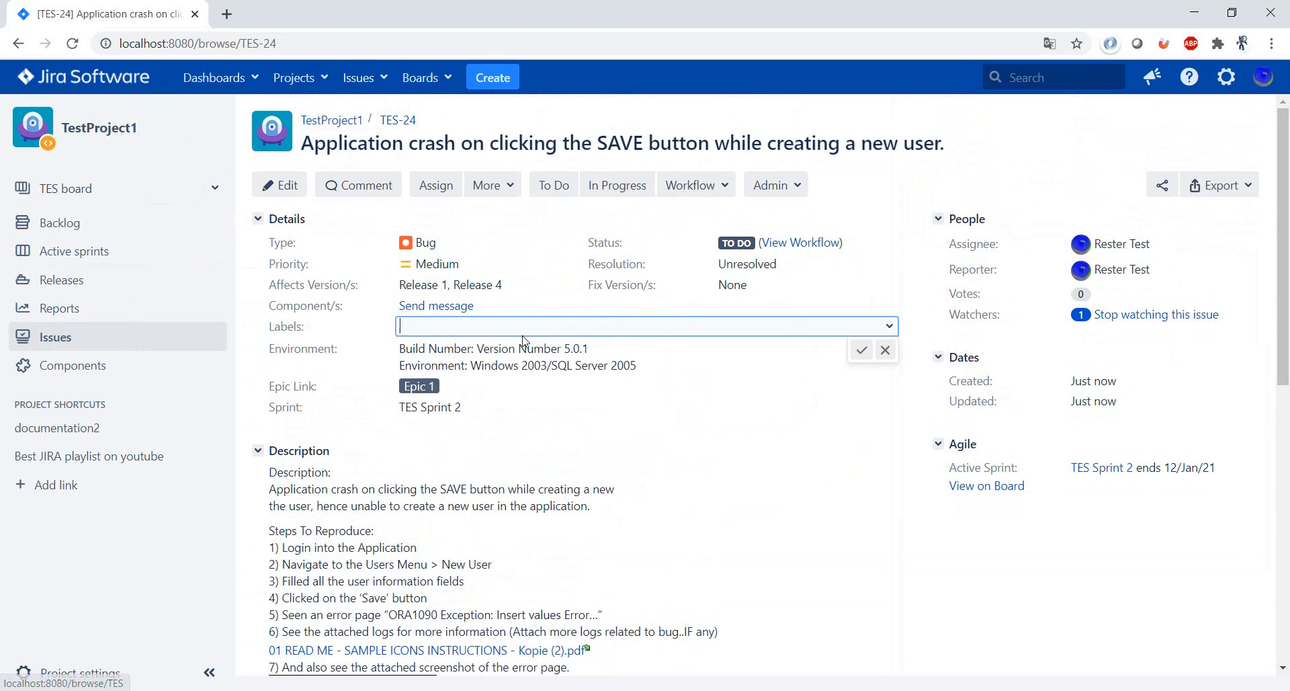
{"action": "left_click", "coordinate": [888, 326]}
{"action": "left_click", "coordinate": [695, 419]}
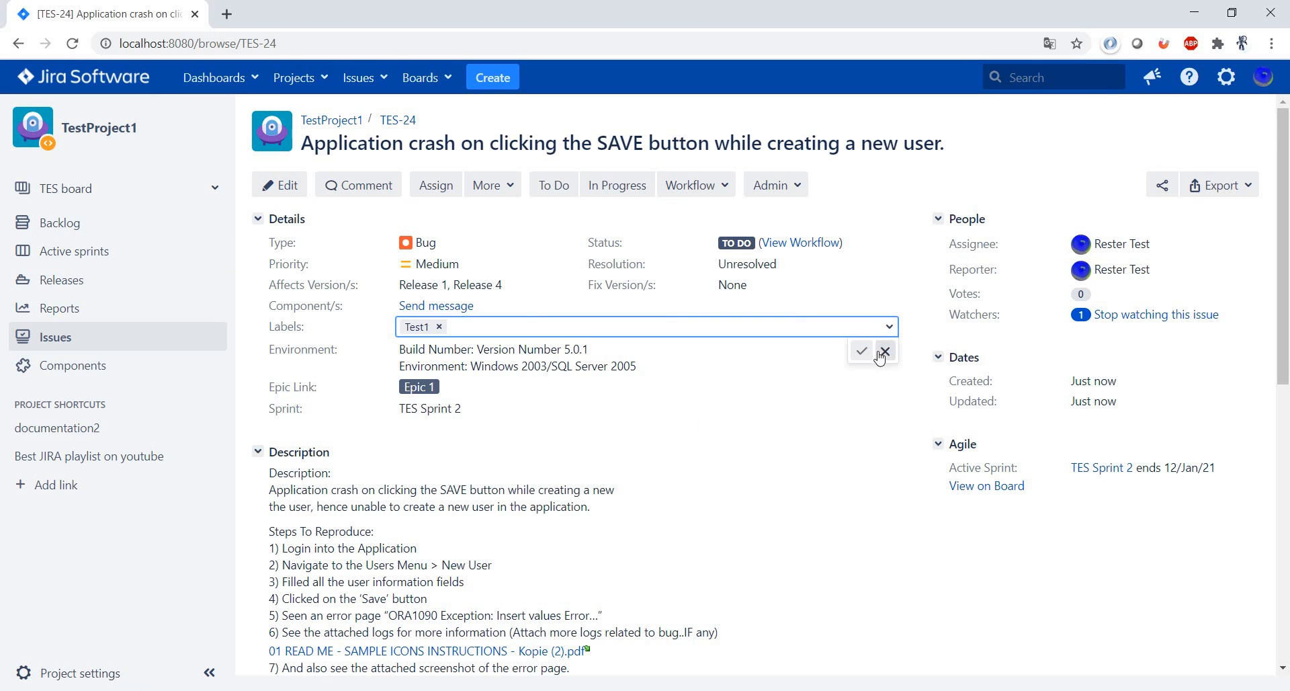
{"action": "left_click", "coordinate": [862, 354]}
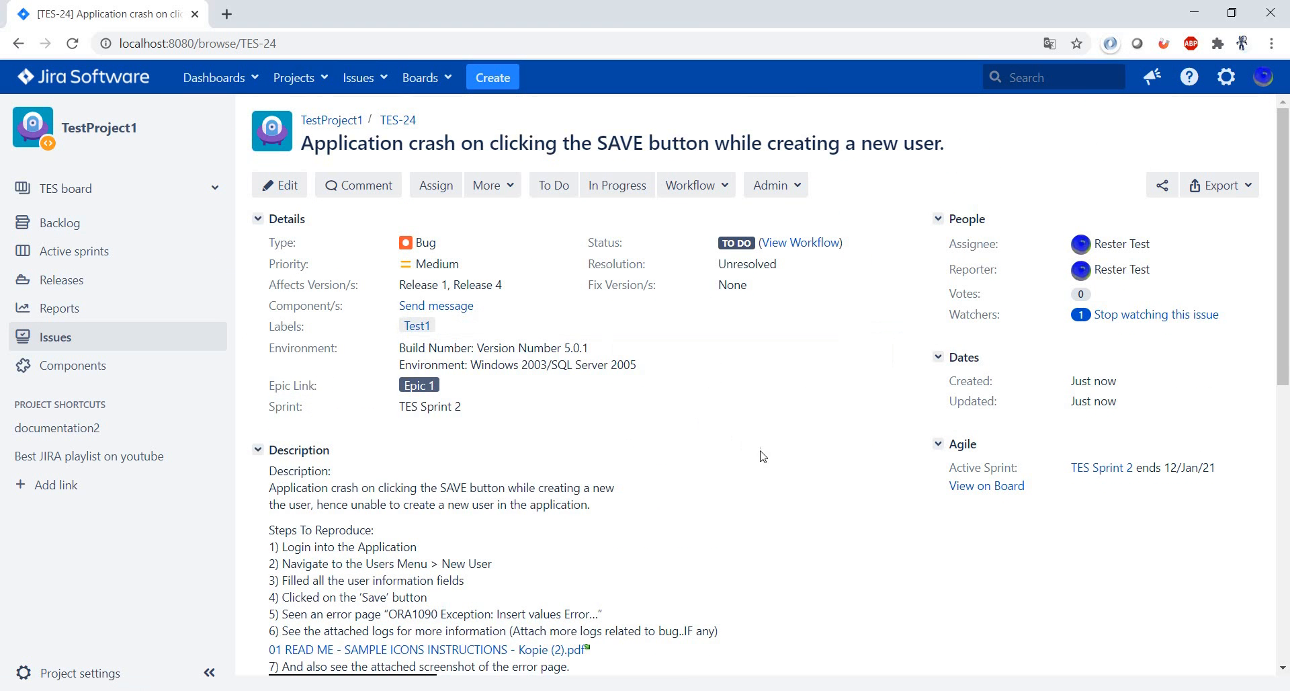
{"action": "scroll", "coordinate": [739, 444], "scroll_direction": "down", "scroll_amount": 1}
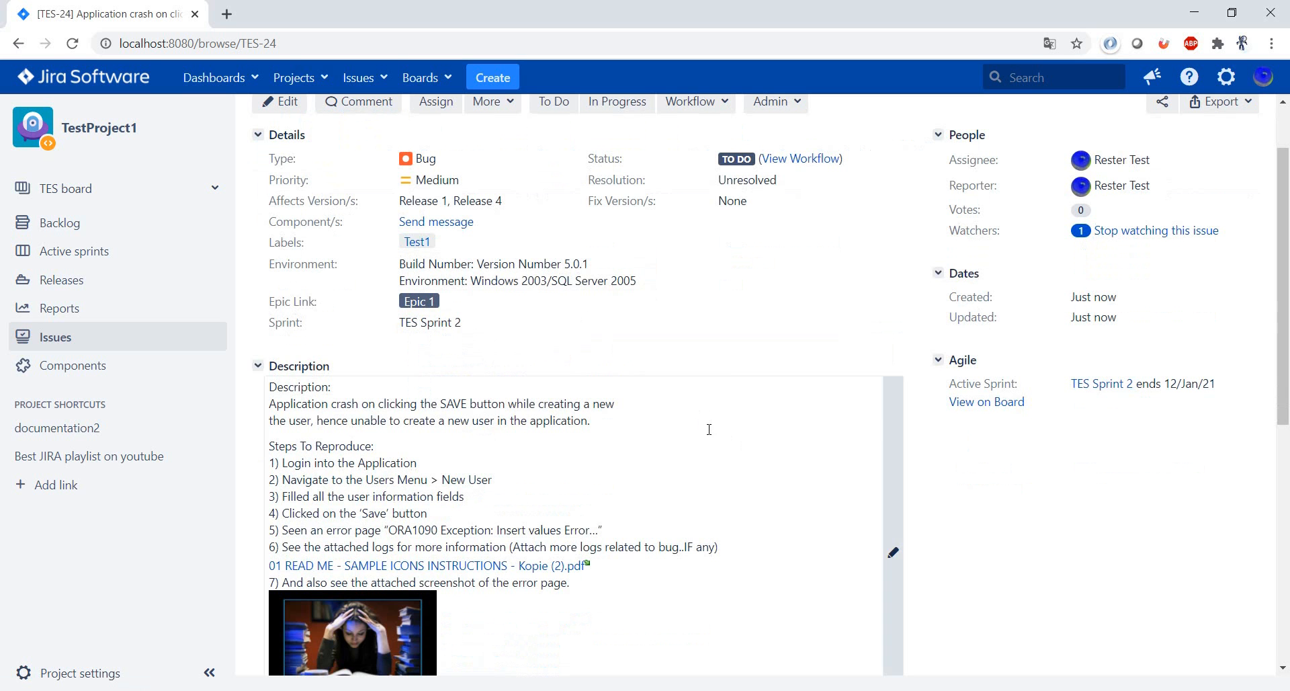
{"action": "scroll", "coordinate": [763, 348], "scroll_direction": "down", "scroll_amount": 6}
{"action": "scroll", "coordinate": [770, 348], "scroll_direction": "up", "scroll_amount": 7}
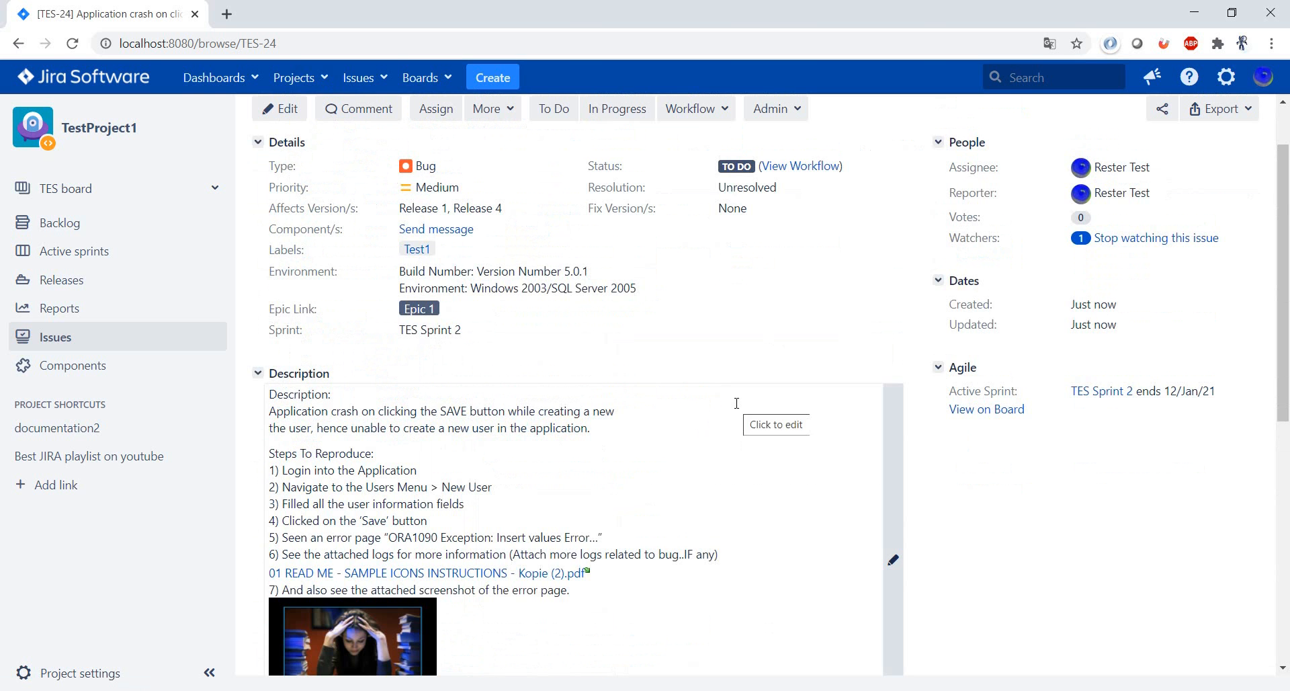
{"action": "scroll", "coordinate": [618, 444], "scroll_direction": "up", "scroll_amount": 1}
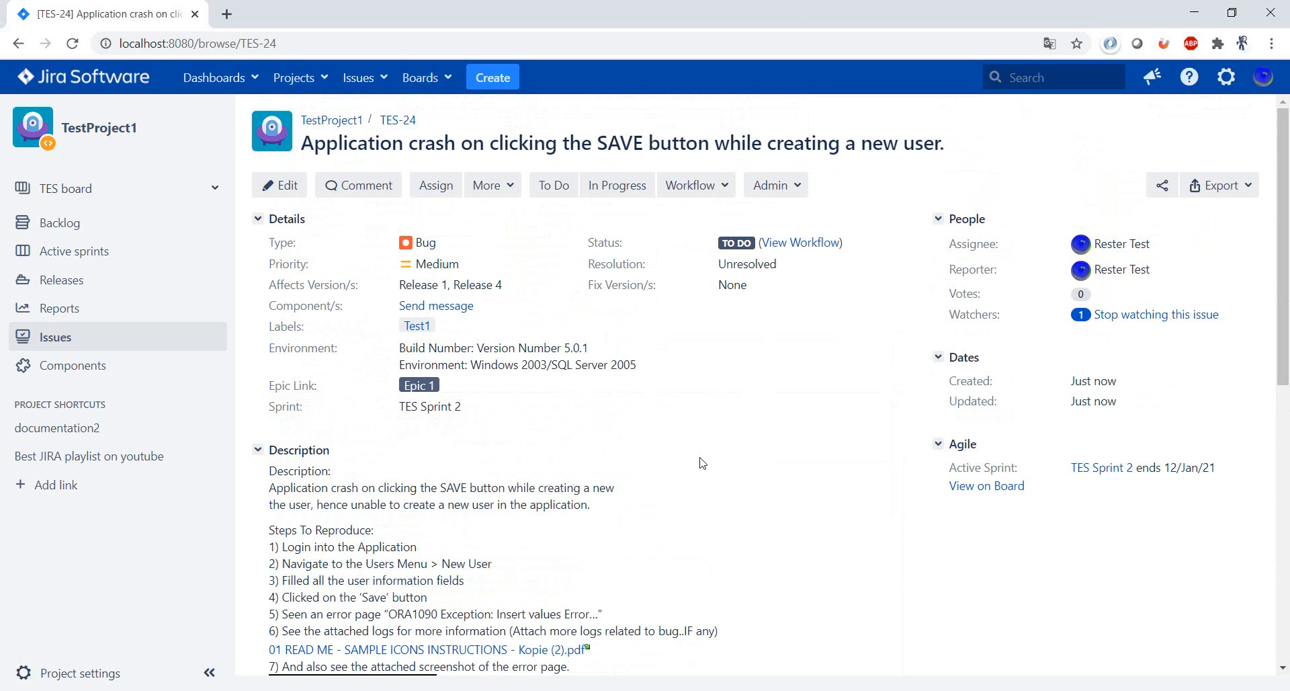
- Make the "Steps To Reproduce:" and "Description:" headings bold in the issue's description and save it
{"action": "scroll", "coordinate": [702, 463], "scroll_direction": "down", "scroll_amount": 1}
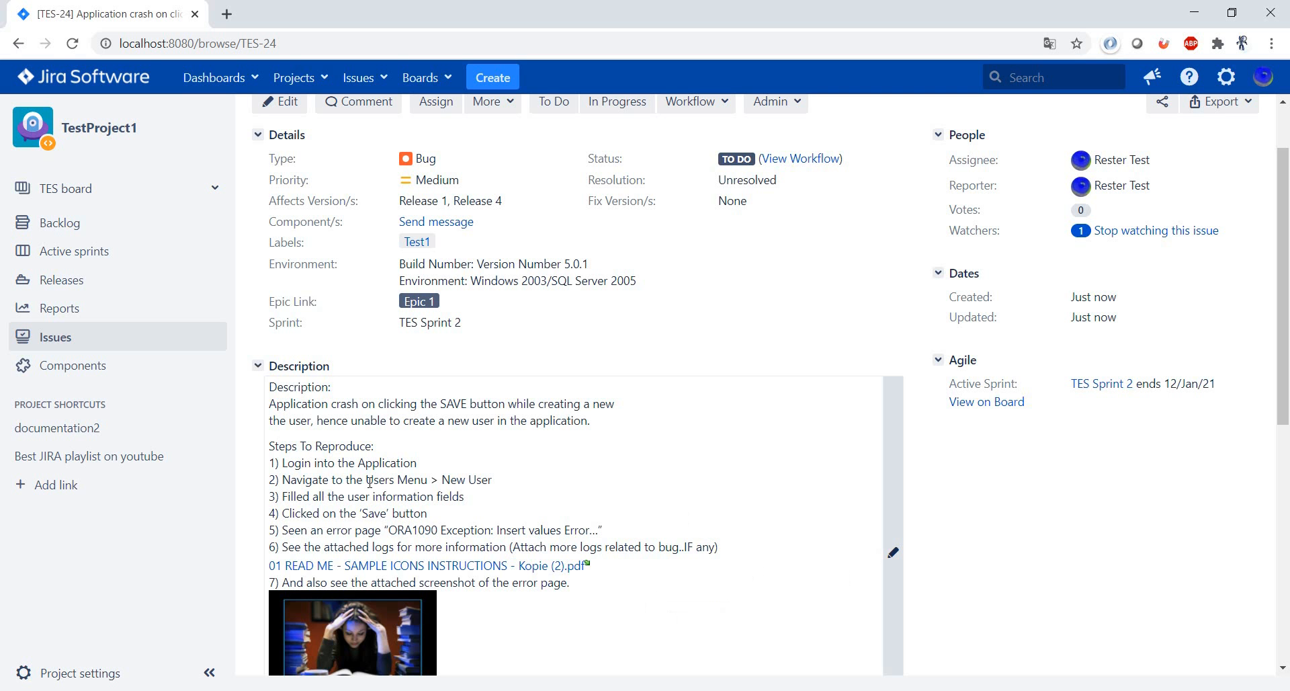
{"action": "left_click", "coordinate": [891, 551]}
{"action": "left_click_drag", "start_coordinate": [381, 494], "coordinate": [274, 495]}
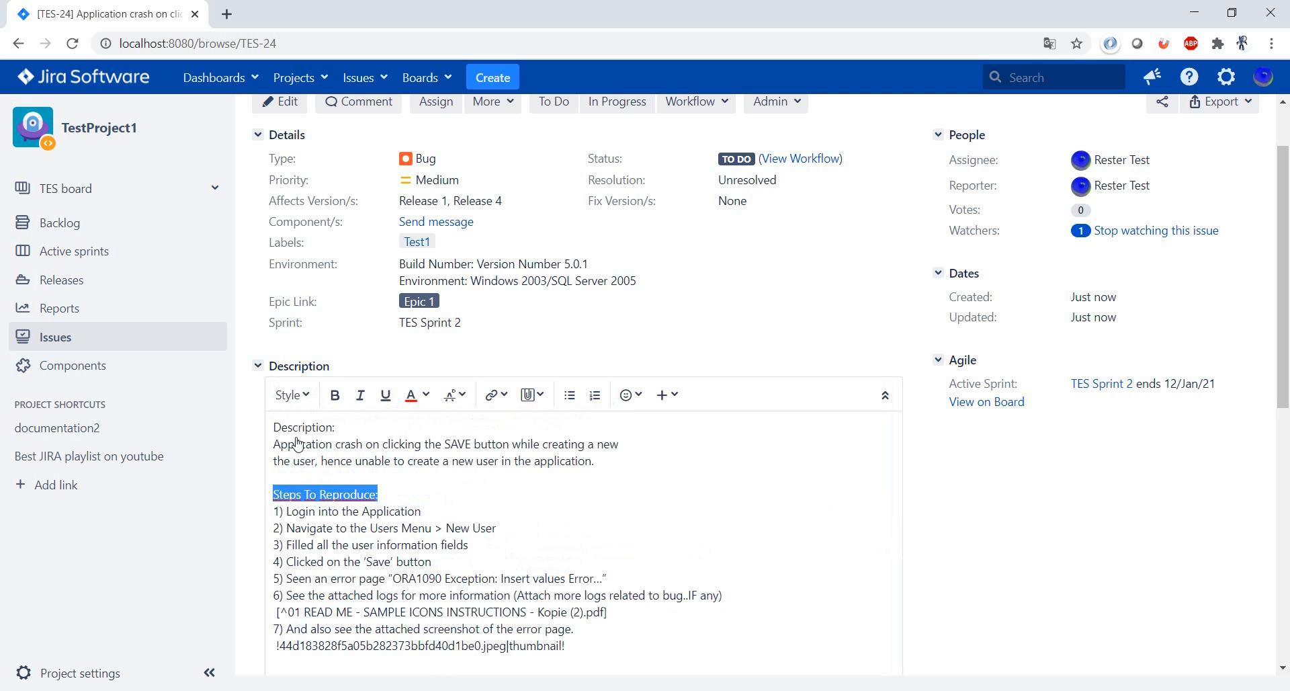
{"action": "left_click", "coordinate": [335, 395]}
{"action": "left_click_drag", "start_coordinate": [340, 427], "coordinate": [274, 427]}
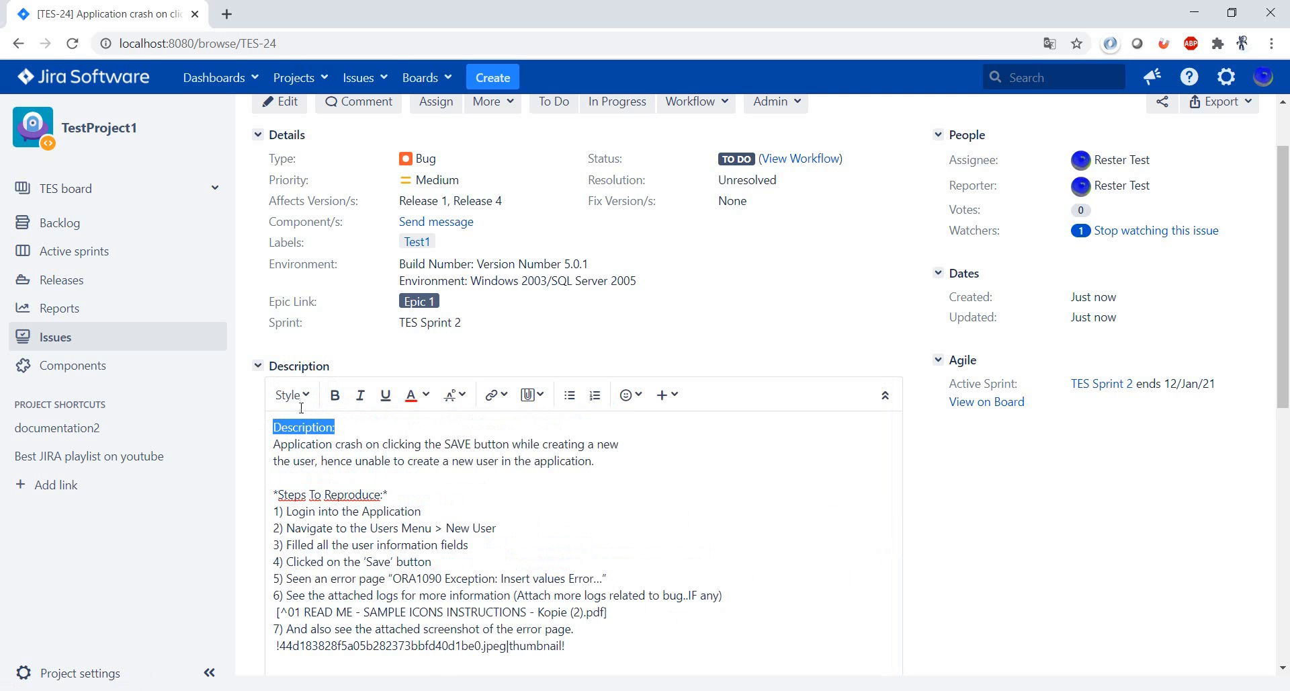
{"action": "left_click", "coordinate": [335, 394]}
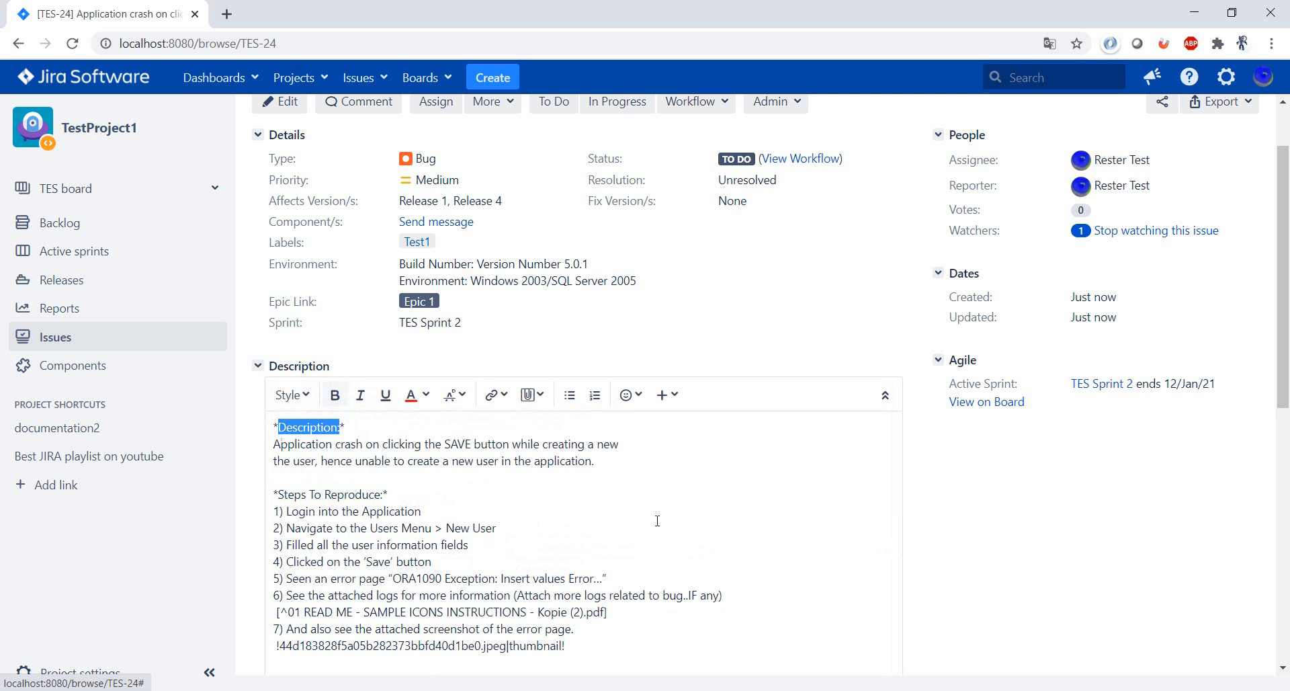
{"action": "left_click", "coordinate": [1023, 550]}
{"action": "scroll", "coordinate": [1025, 550], "scroll_direction": "down", "scroll_amount": 4}
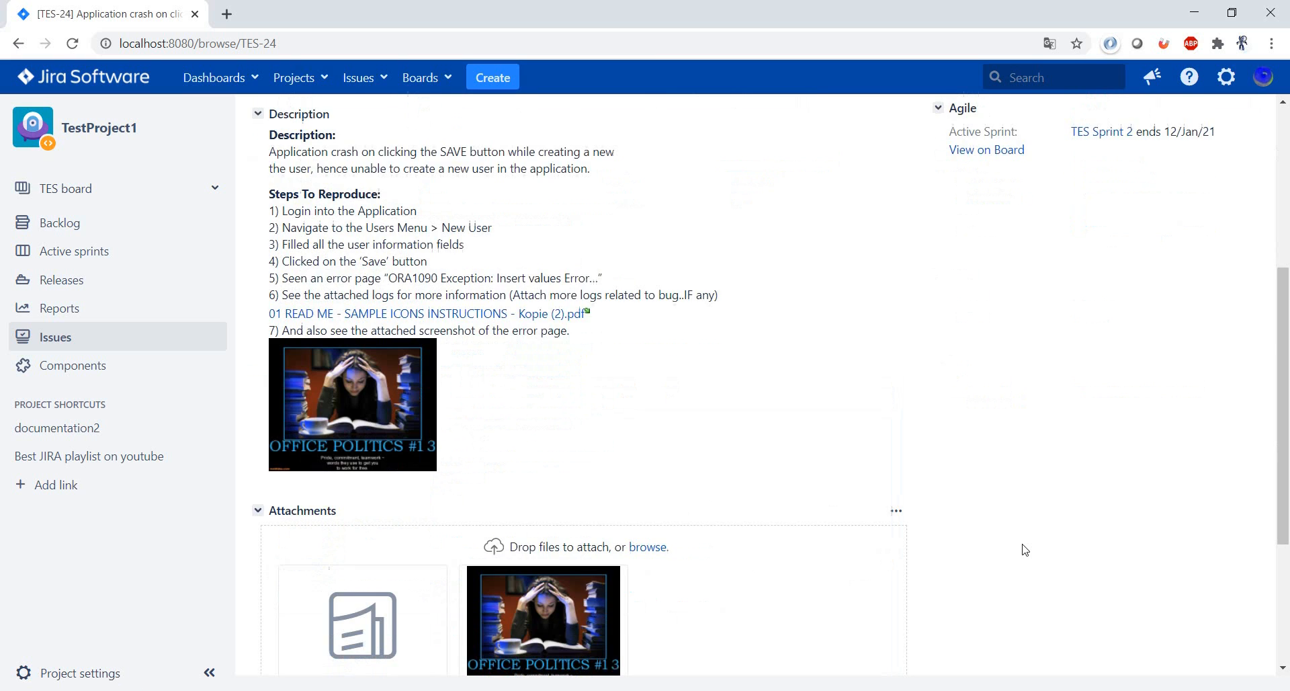